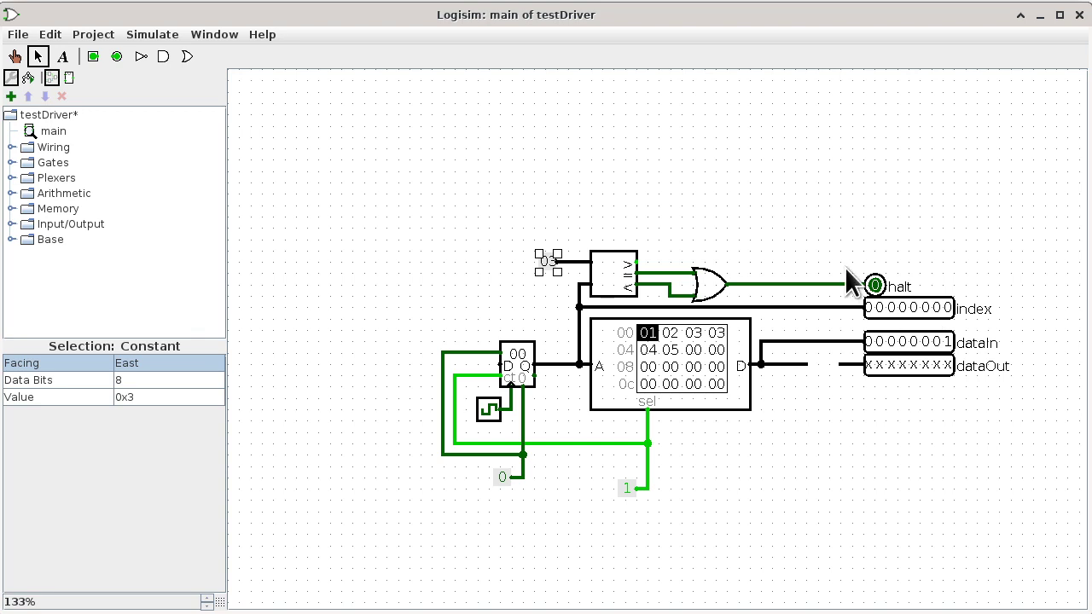
Select the counter to view its 8 data bits, 0xff maximum, wrap-around and falling-edge trigger.
left_click(522, 372)
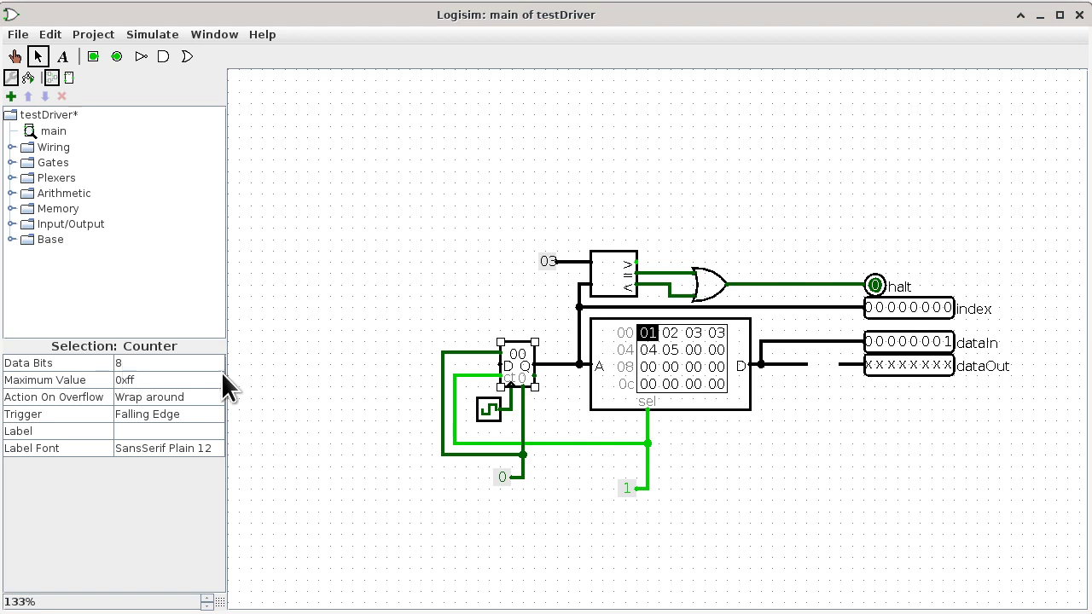
Select the comparator to view its 8 data bits and 2's complement numeric type.
left_click(614, 272)
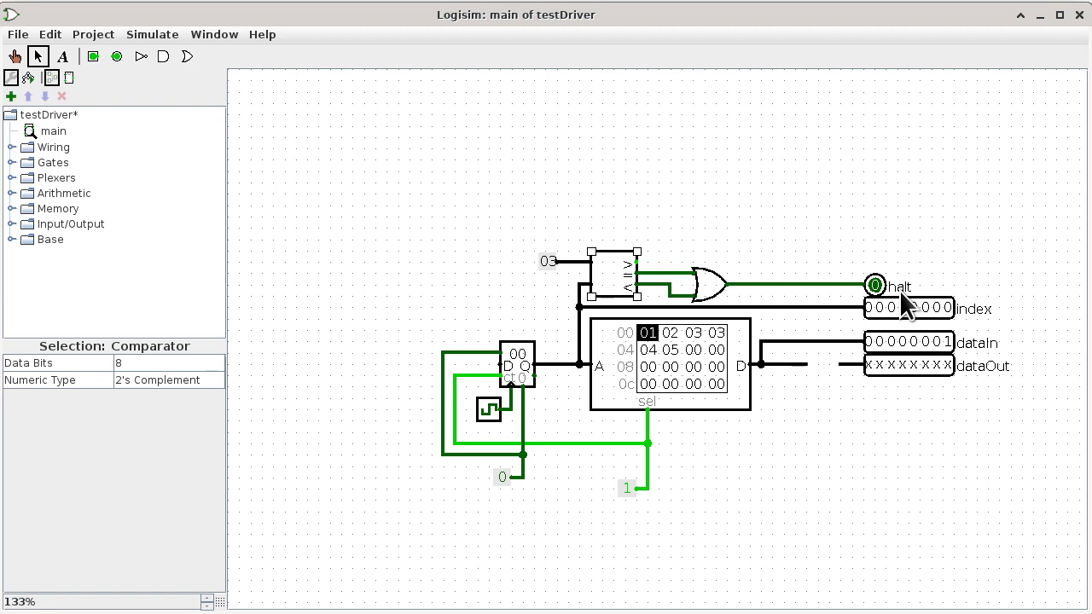
Edit the ROM contents so address 02 holds 00, making the row read 01 02 00 03.
left_click(696, 349)
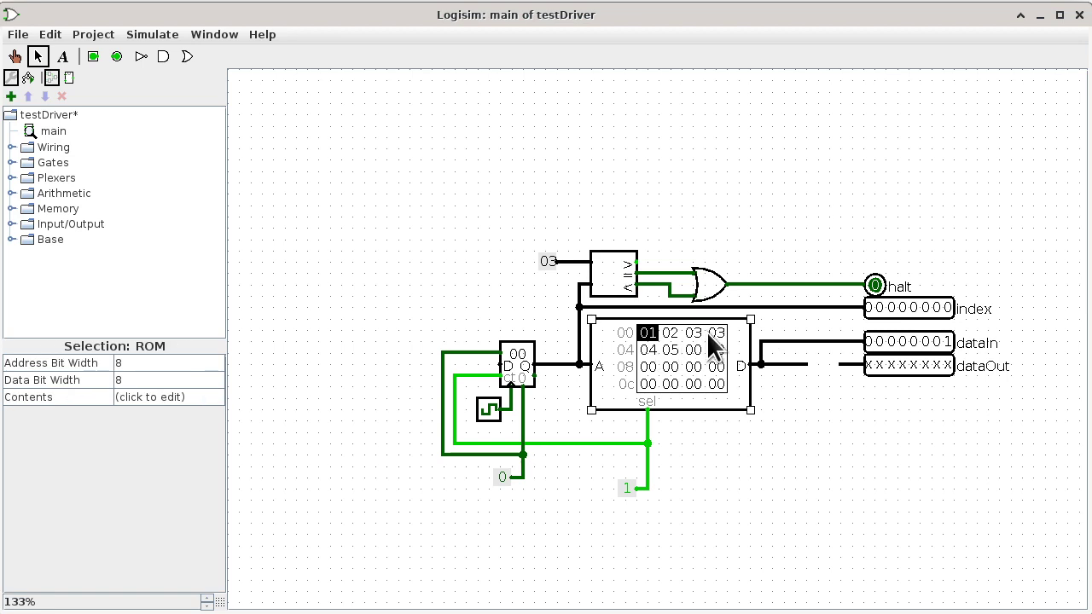
right_click(683, 348)
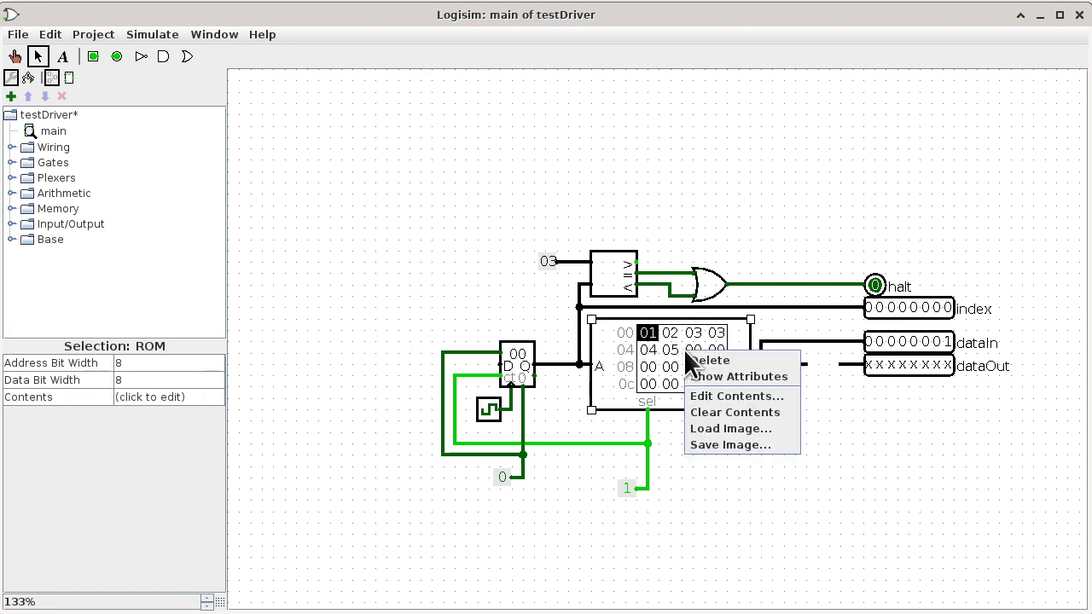
left_click(711, 394)
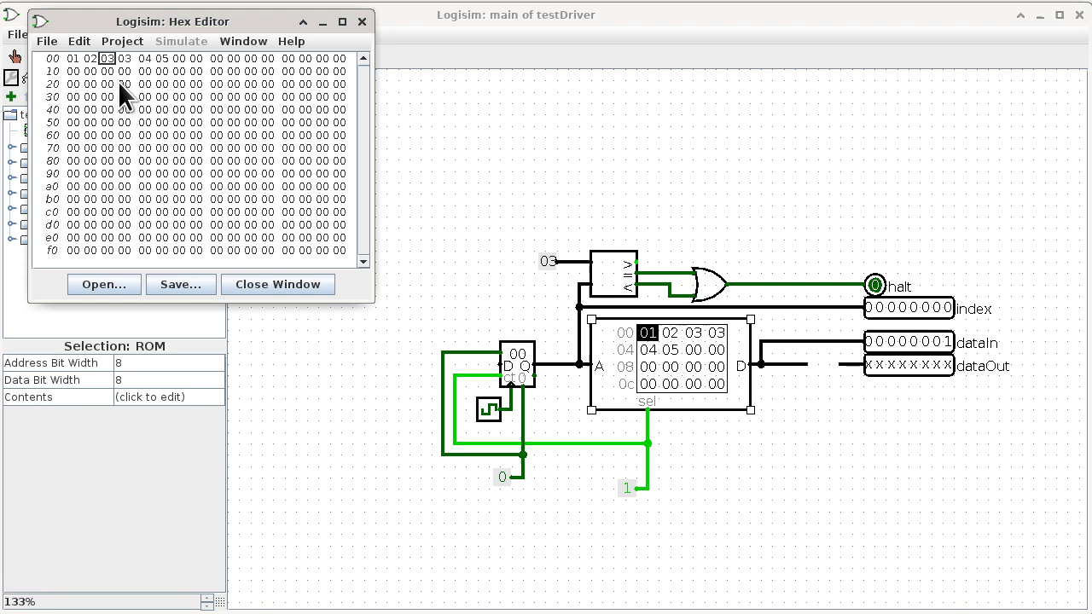
type("0")
key("Down")
left_click(361, 22)
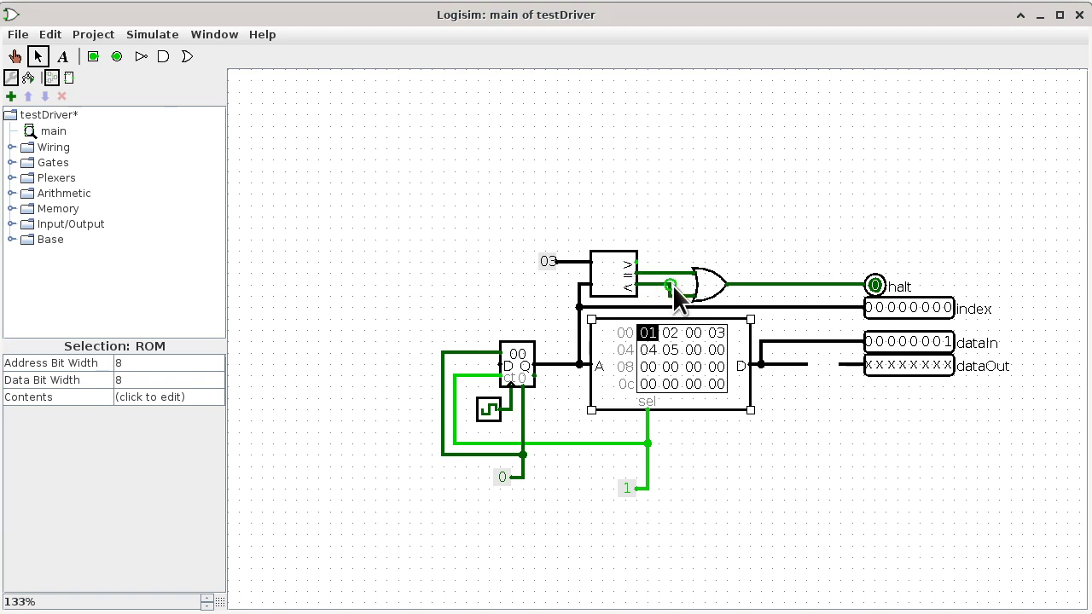
left_click_drag(675, 290, 677, 301)
Check the tester folder's file listing in the Terminal, then return to Logisim.
key("alt+Tab")
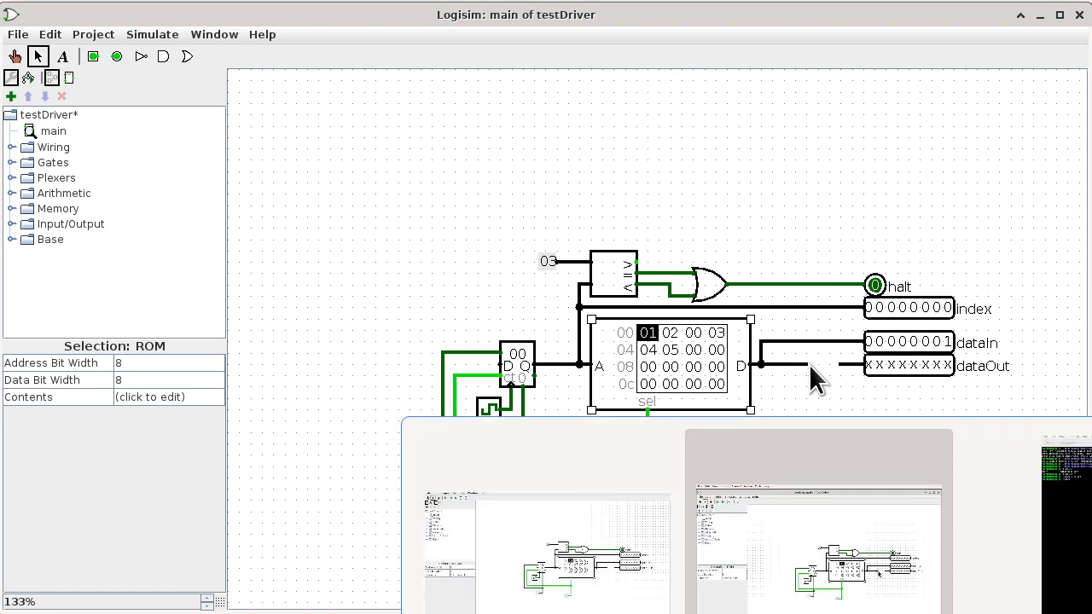
key("alt+Tab")
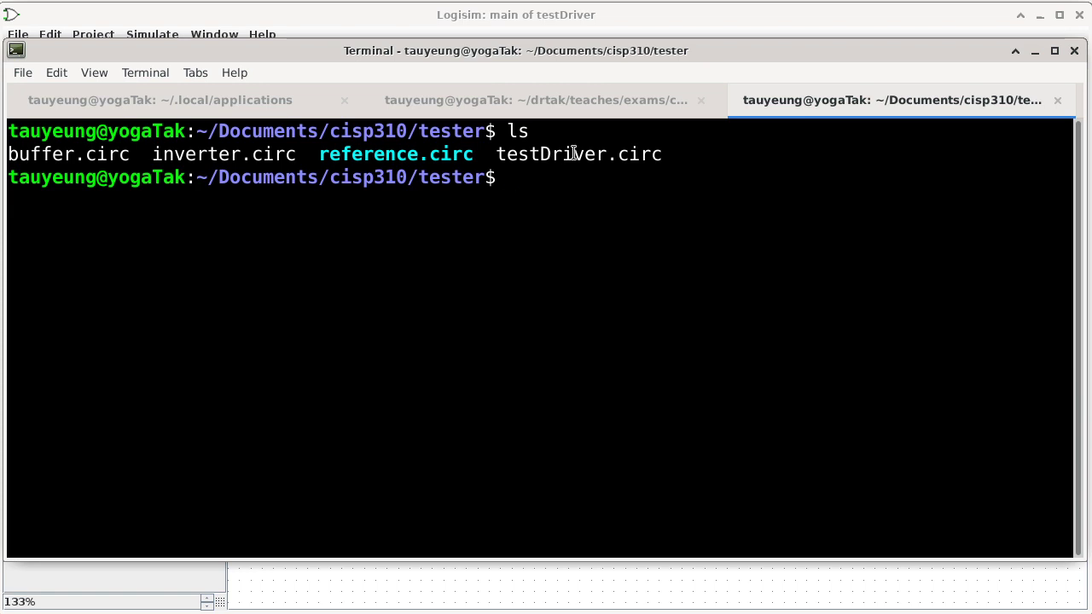
key("alt+Tab")
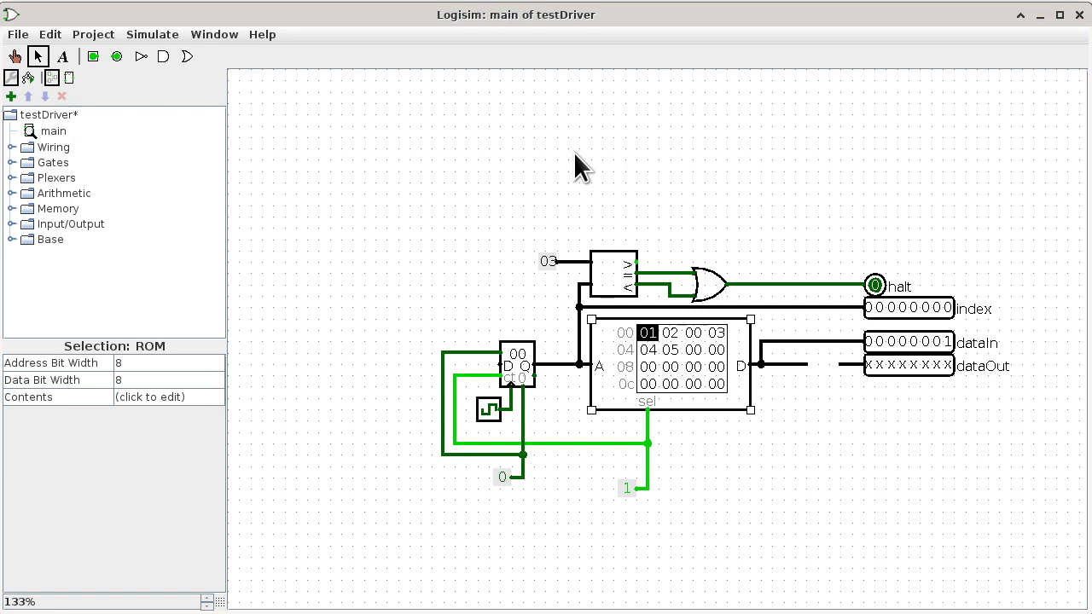
key("alt+Tab")
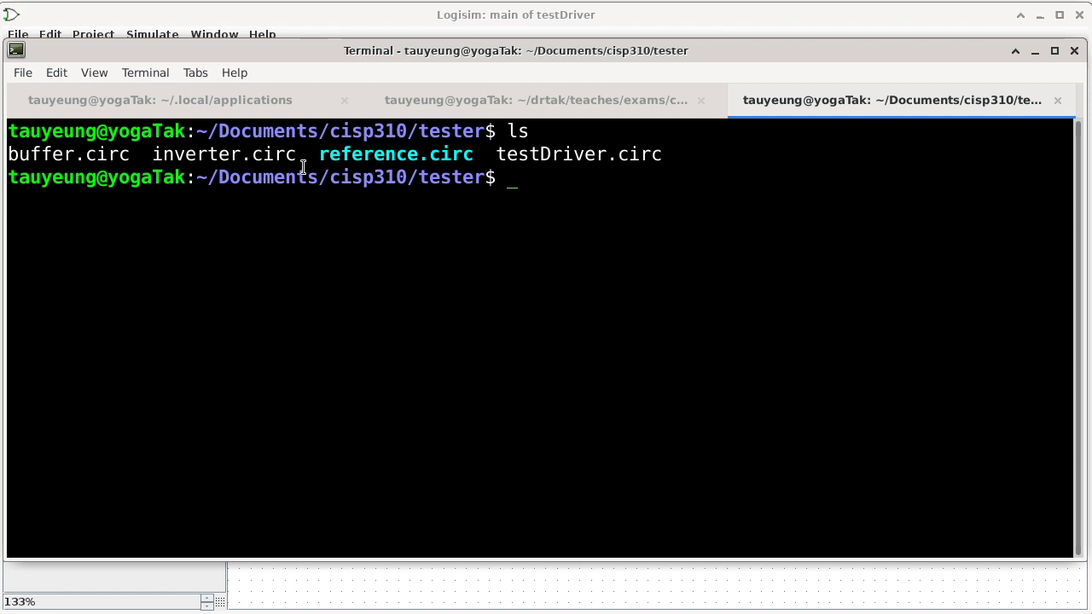
key("alt+Tab")
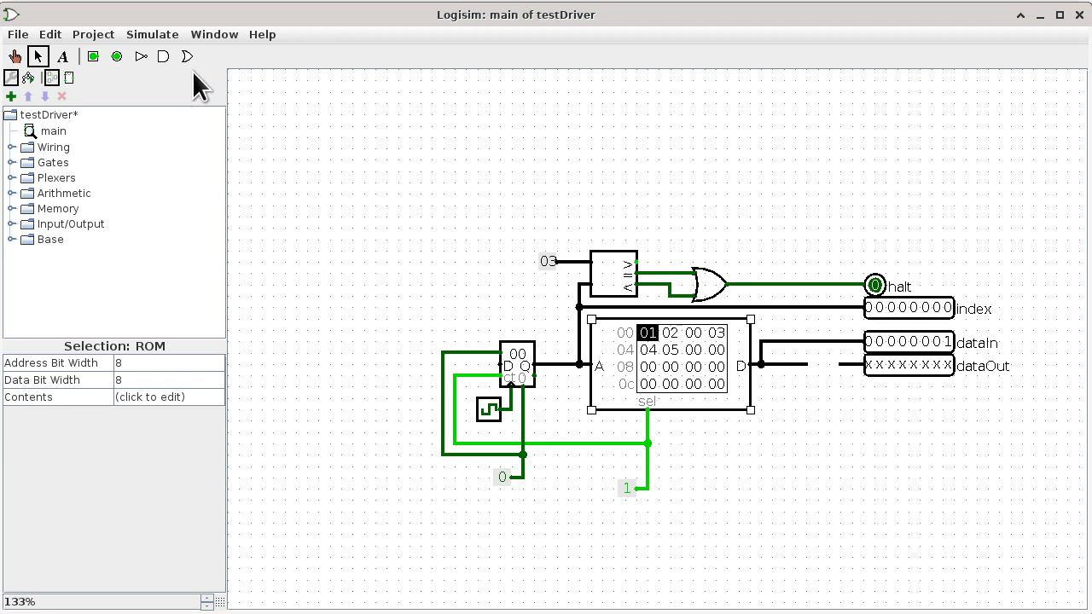
Load reference.circ from the tester folder as a Logisim library.
left_click(96, 36)
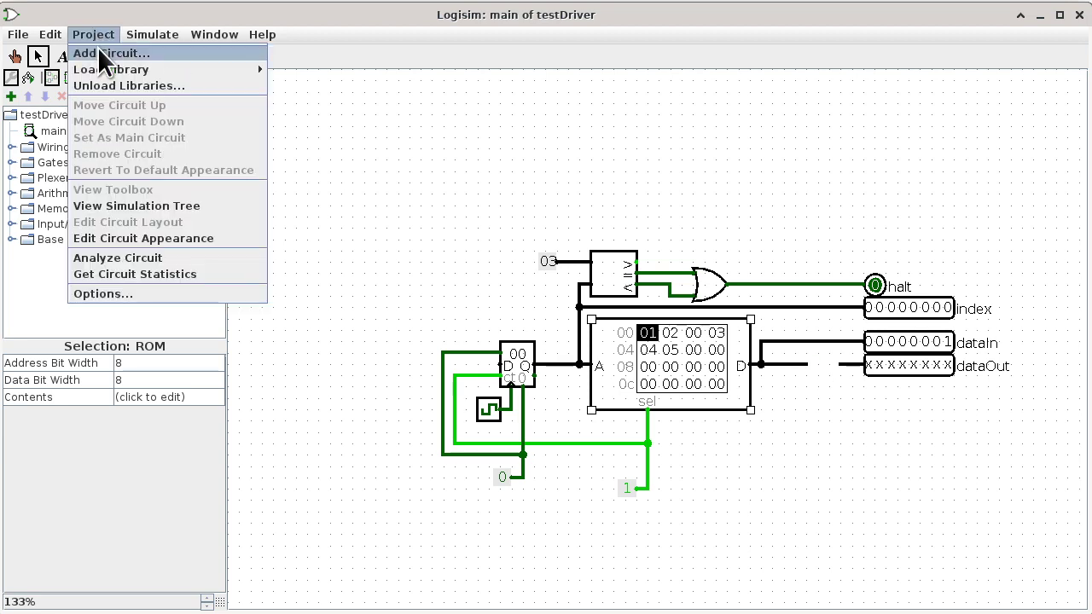
mouse_move(101, 68)
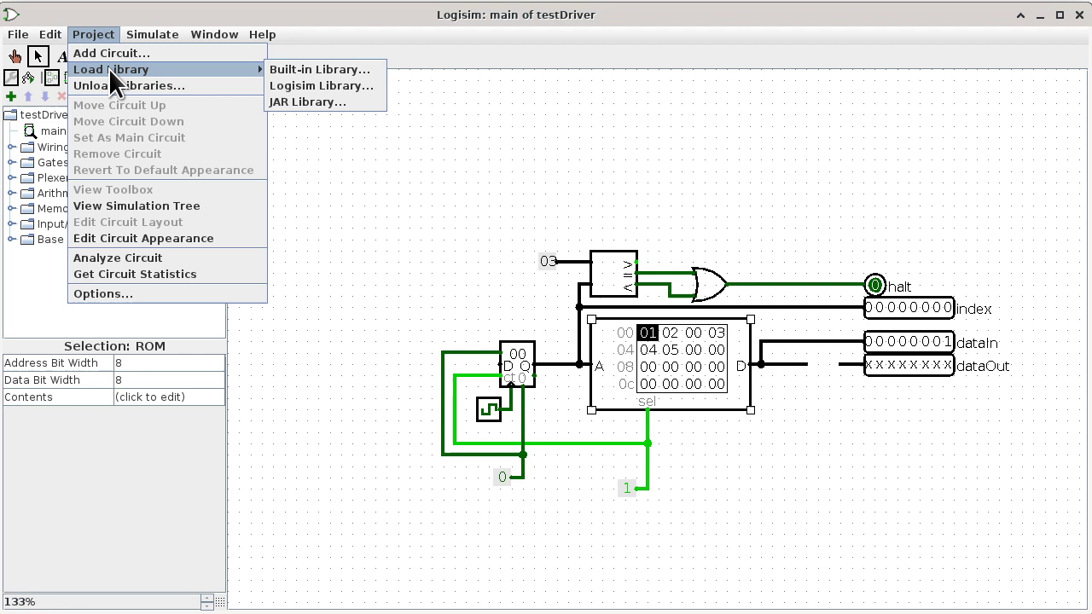
left_click(314, 85)
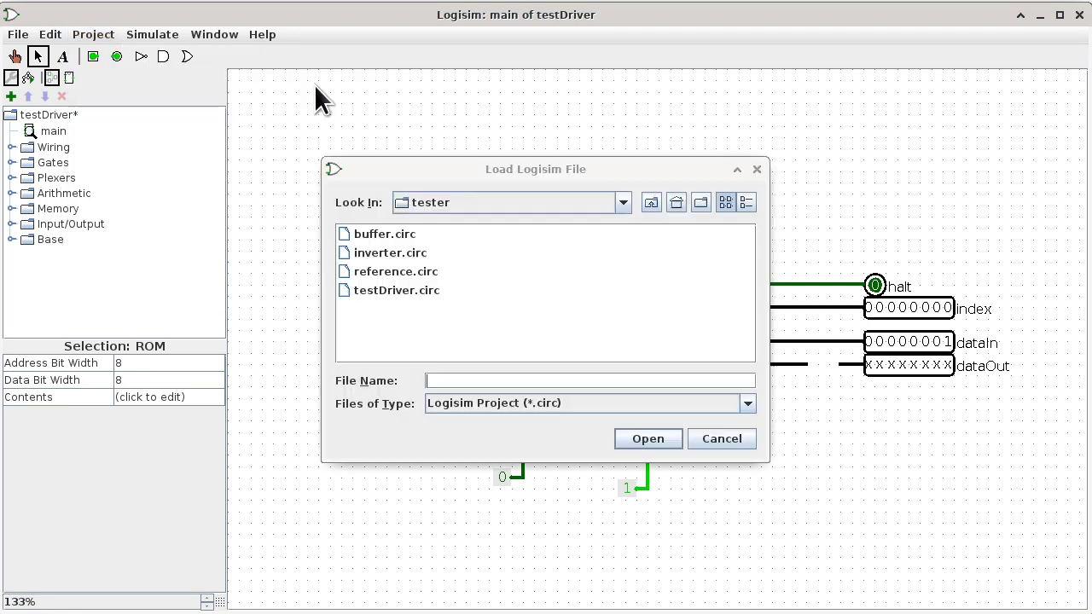
left_click(413, 272)
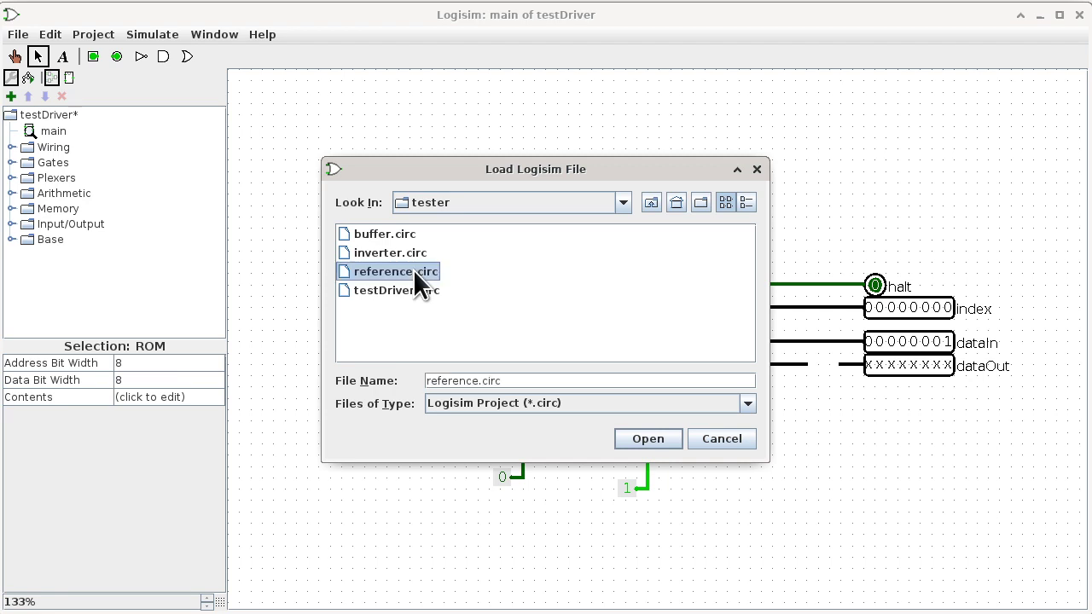
left_click(648, 439)
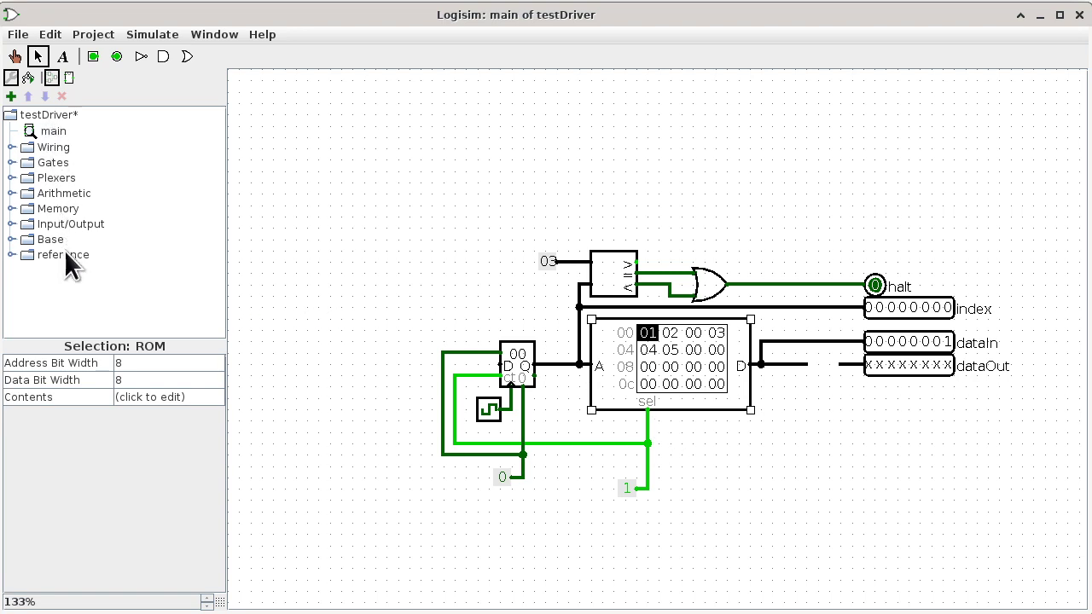
Place the reference library's main circuit near the dataOut pin.
left_click(11, 254)
left_click(76, 270)
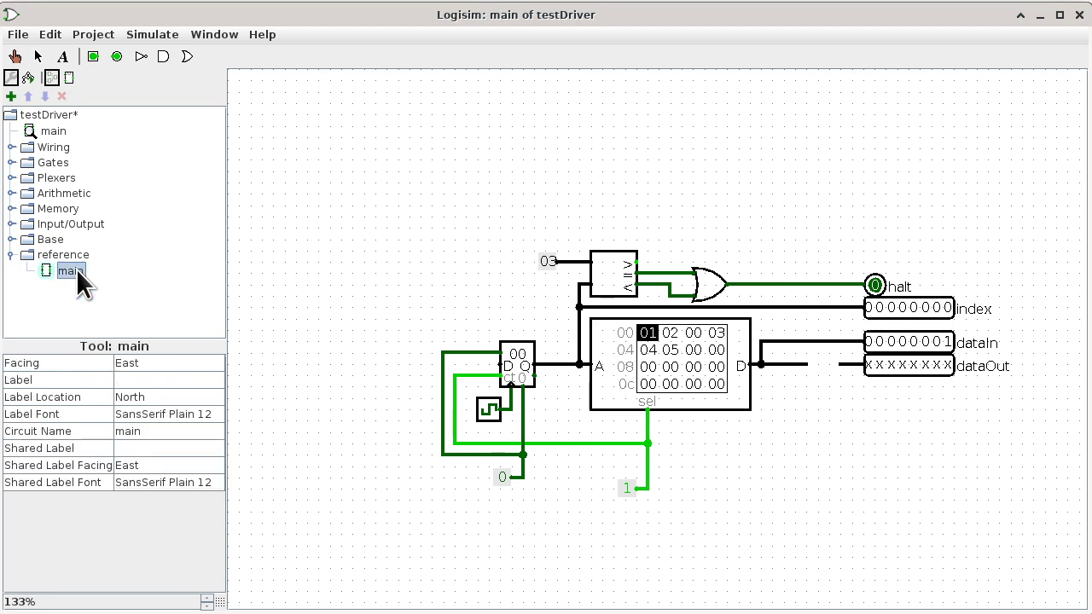
left_click(851, 432)
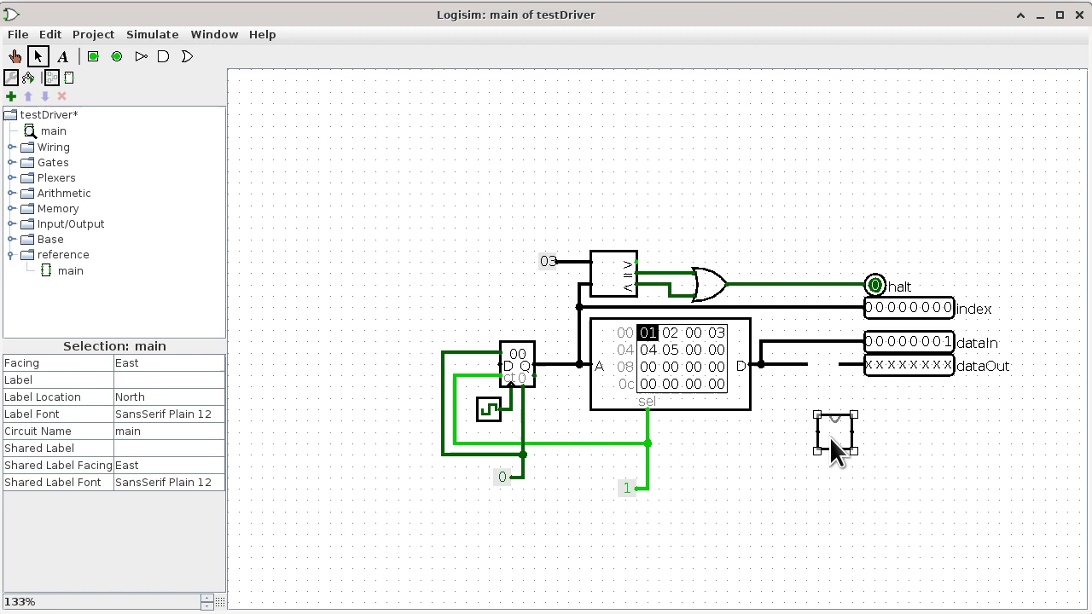
left_click_drag(829, 437, 820, 399)
Replace the direct memory-to-dataOut wire with wires routed through the reference subcircuit.
left_click(797, 366)
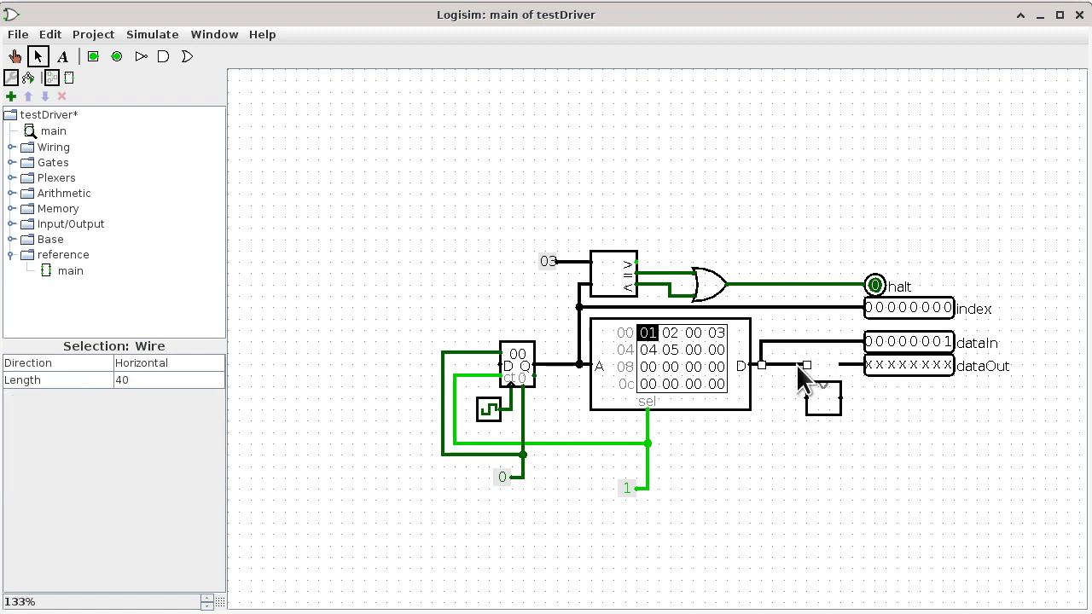
key("Delete")
left_click(850, 365)
key("Delete")
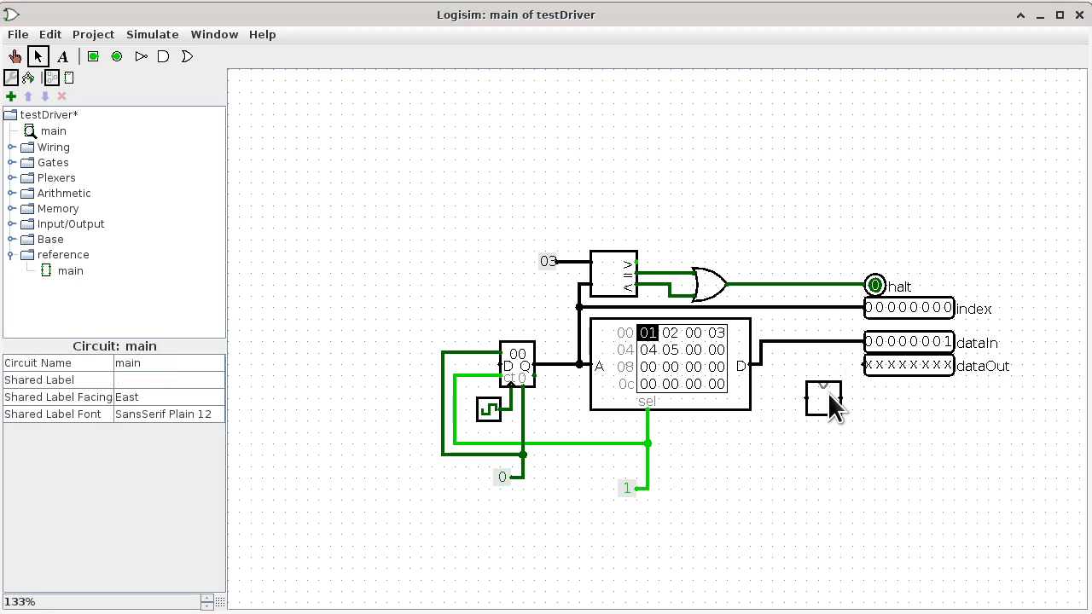
left_click(829, 394)
left_click_drag(829, 394, 811, 363)
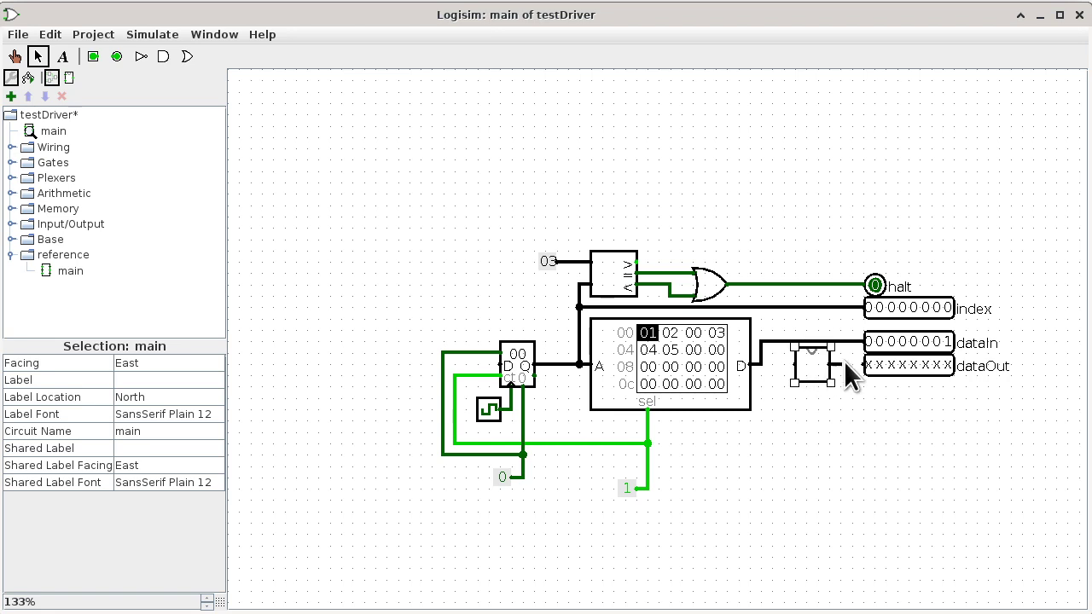
left_click_drag(858, 365, 864, 365)
left_click_drag(761, 365, 790, 364)
left_click(839, 491)
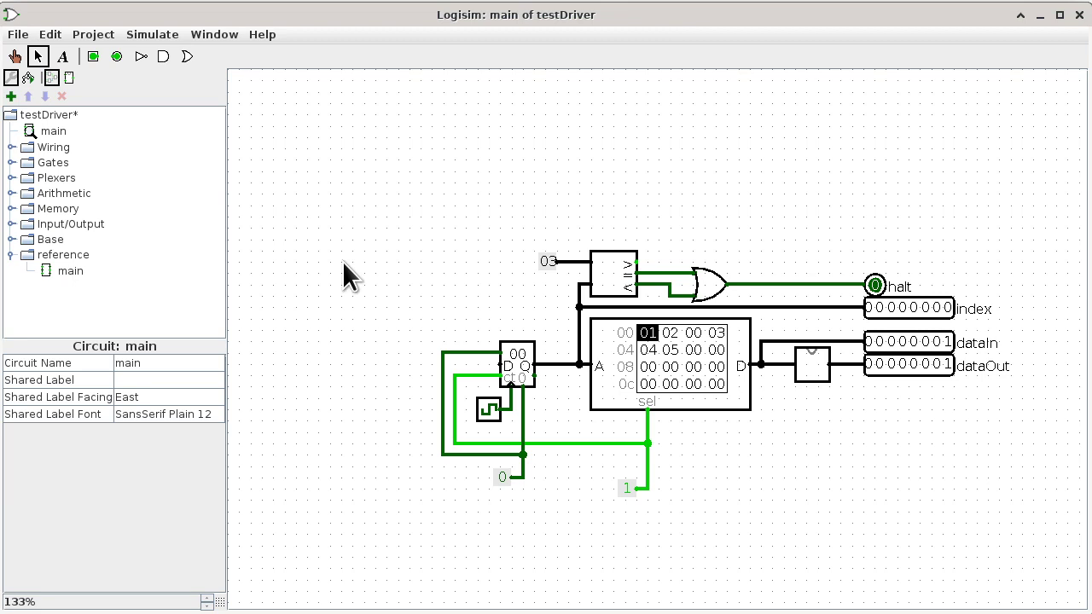
left_click(806, 365)
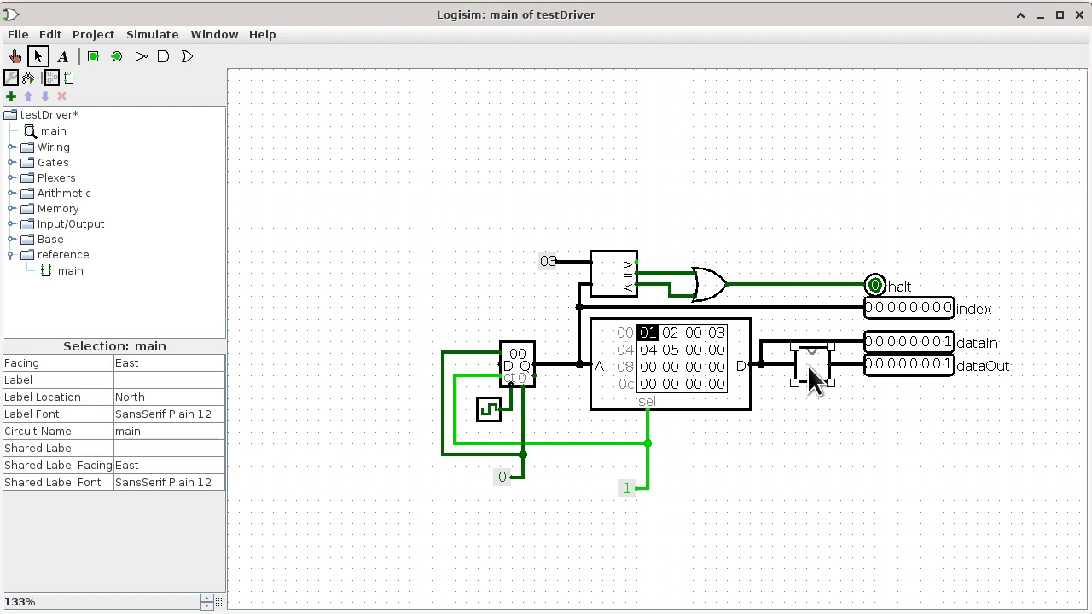
right_click(807, 365)
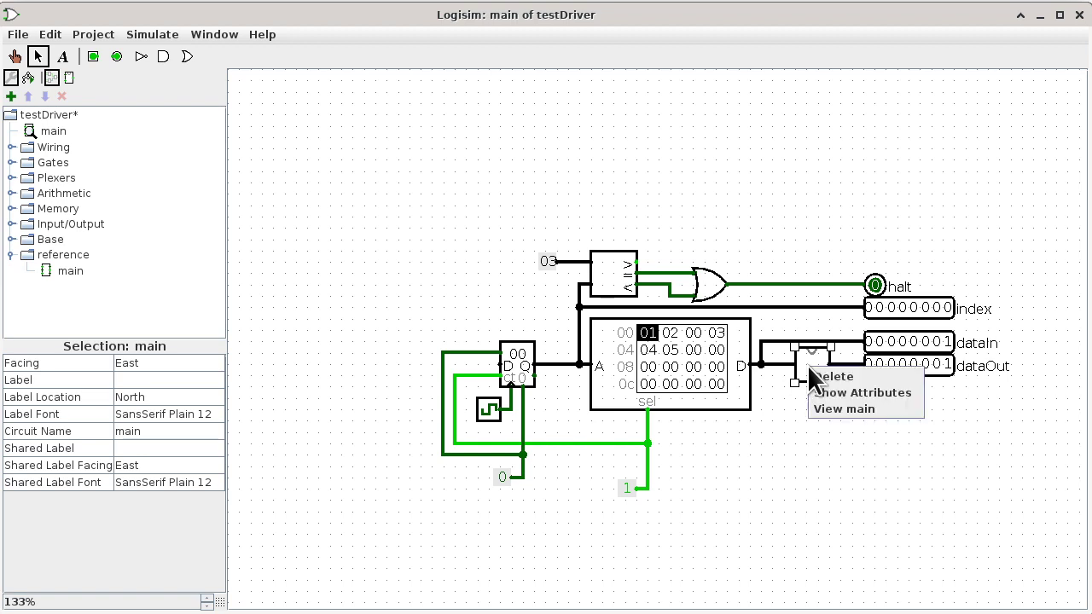
left_click(844, 410)
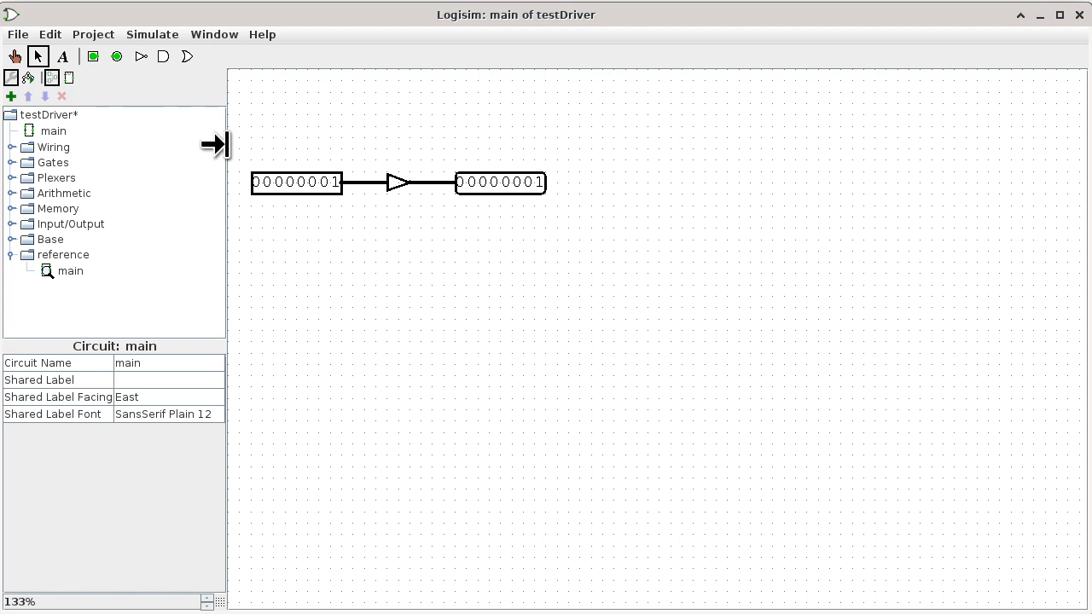
double_click(52, 131)
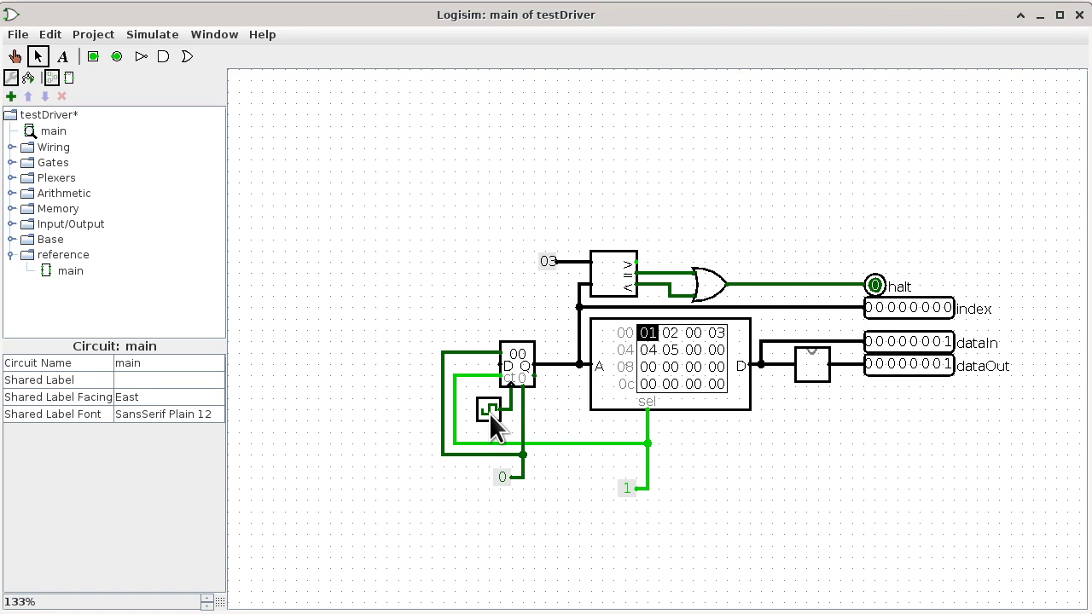
With the Poke tool, confirm the wires on both sides of the reference subcircuit carry 01.
left_click(13, 56)
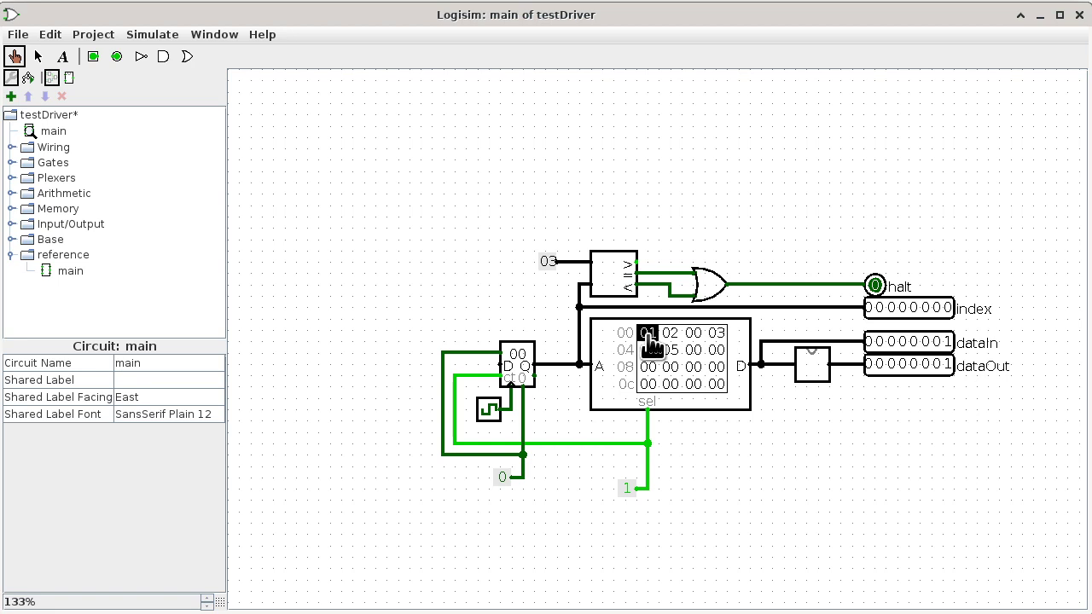
left_click(779, 367)
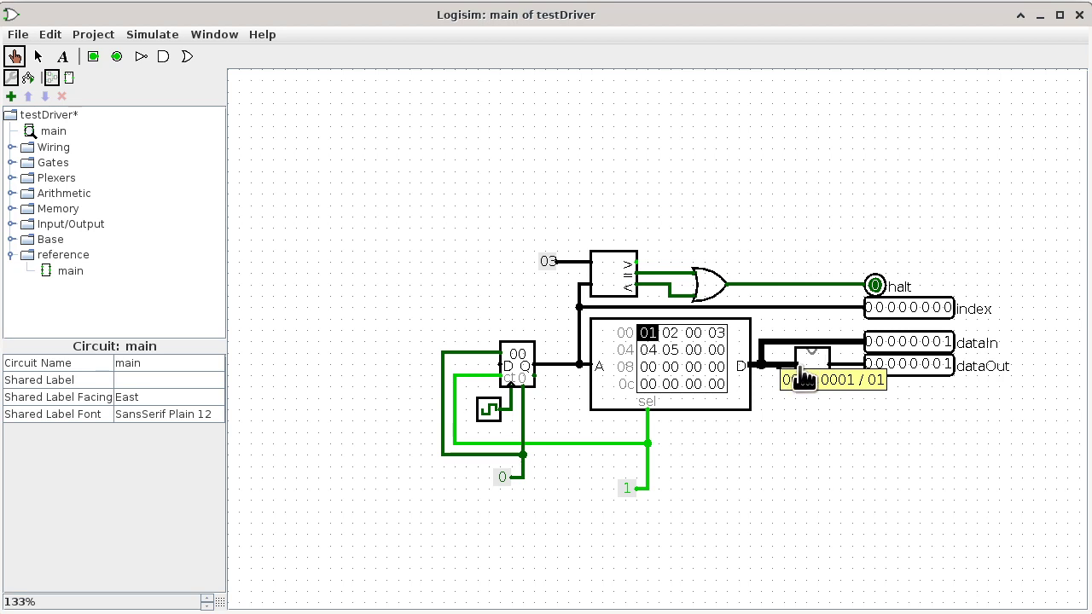
left_click(884, 431)
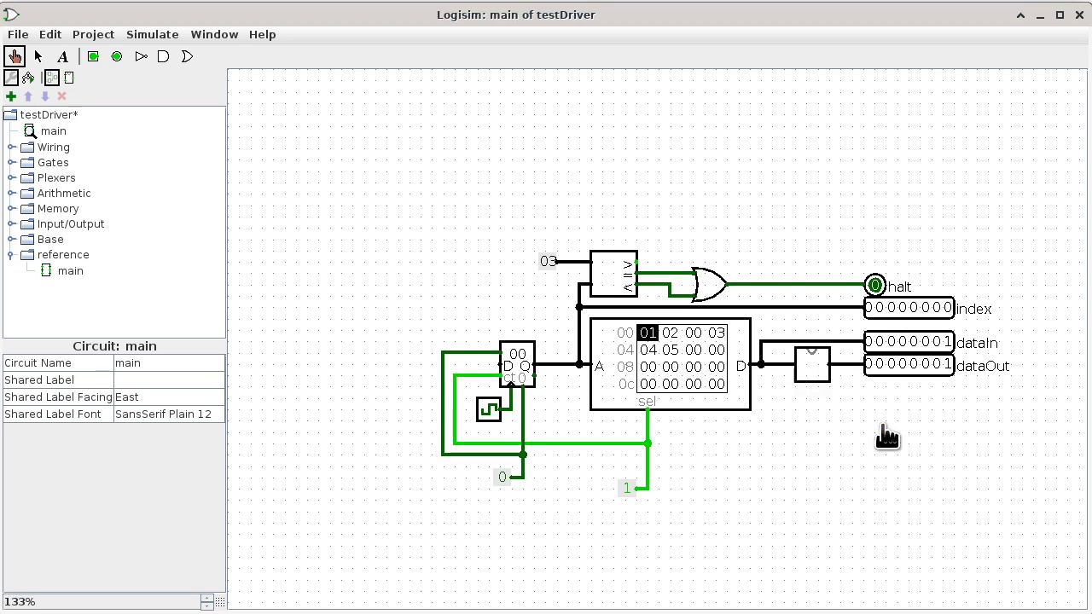
left_click(849, 367)
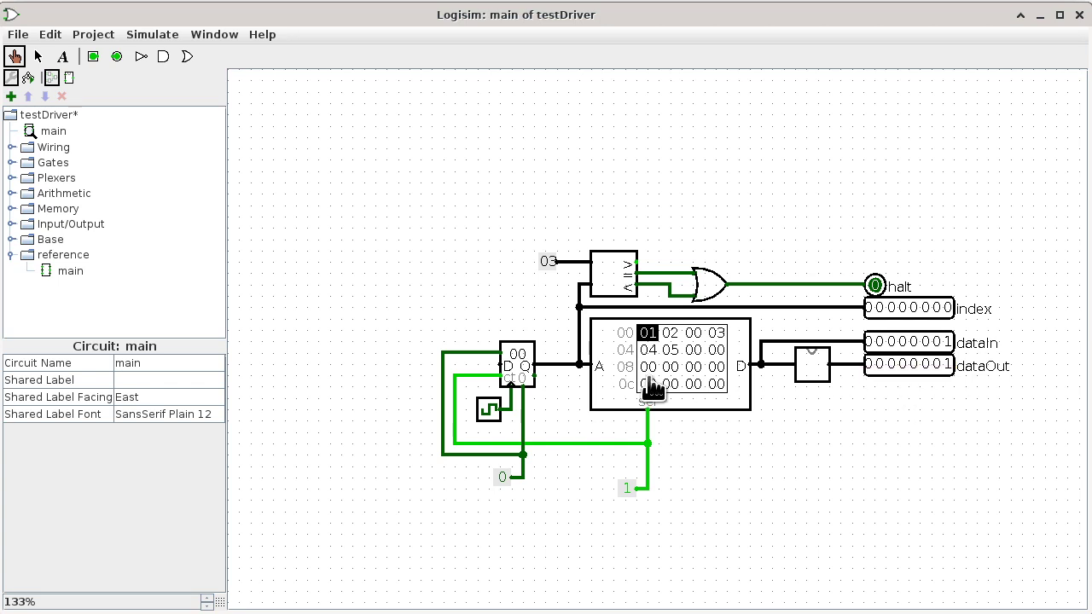
Tick the clock to advance the counter to 01 and read the subcircuit's wire values.
left_click(488, 414)
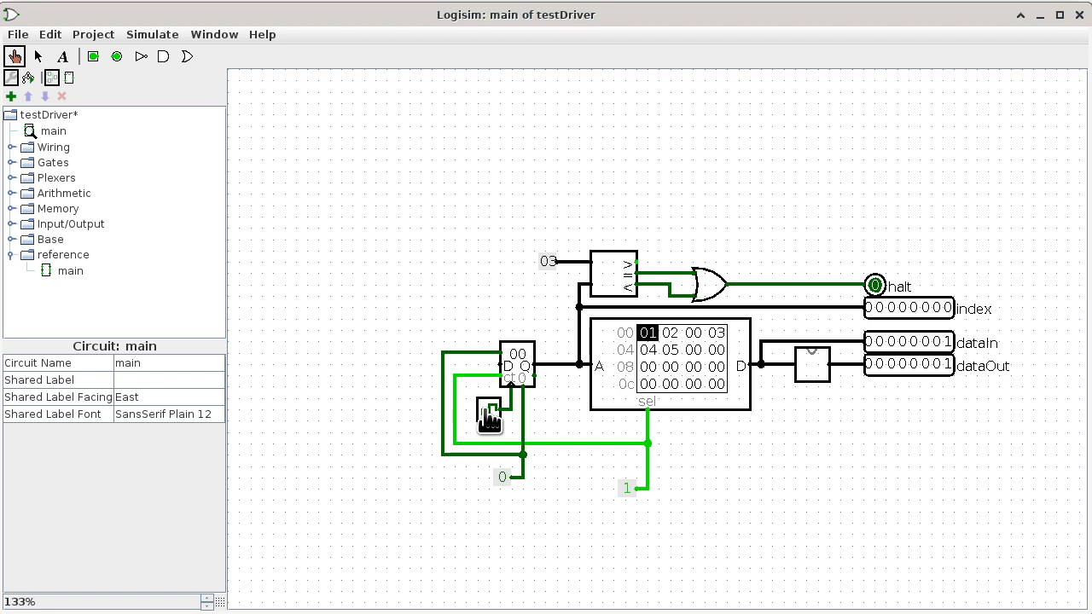
left_click(489, 416)
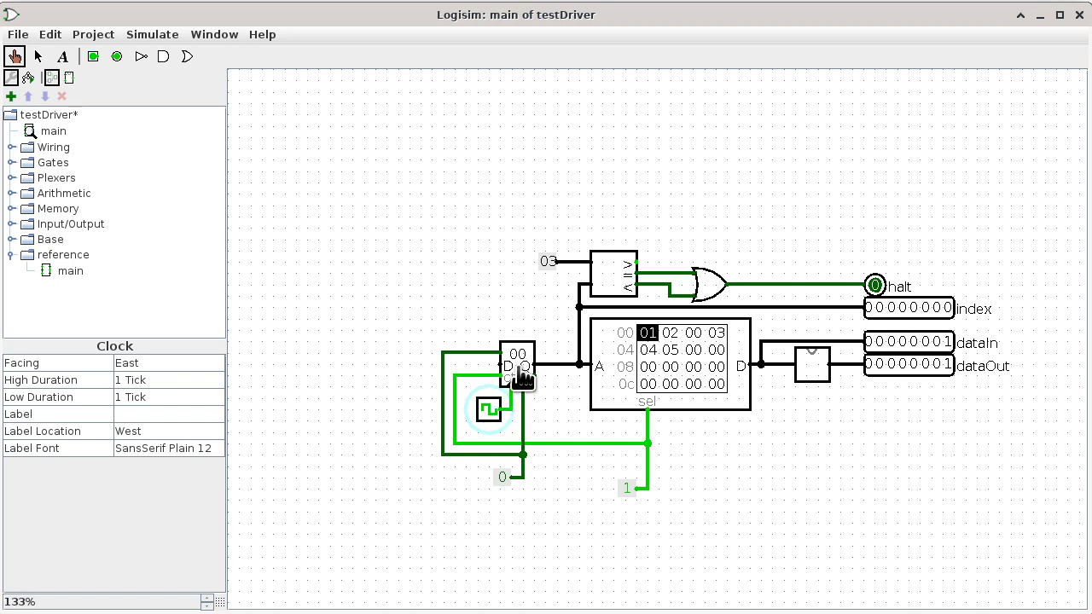
left_click(498, 410)
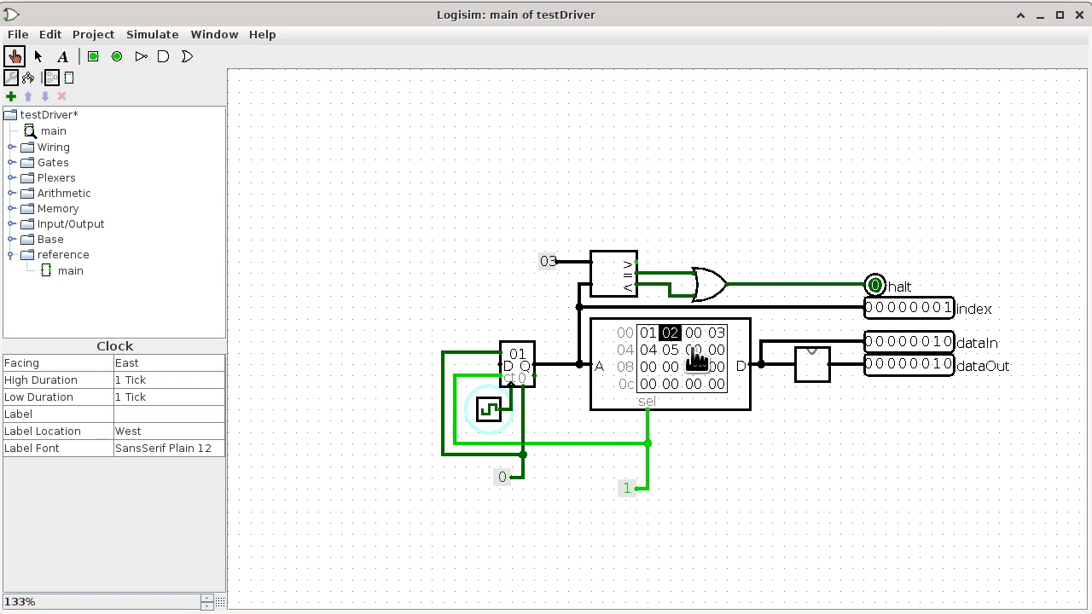
left_click(769, 366)
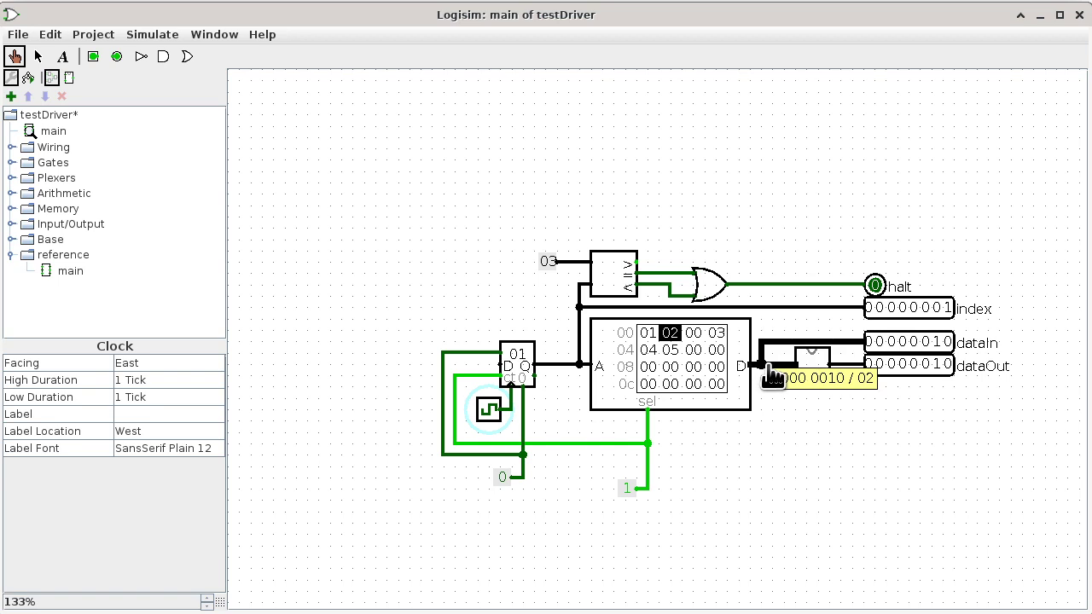
left_click_drag(769, 366, 852, 404)
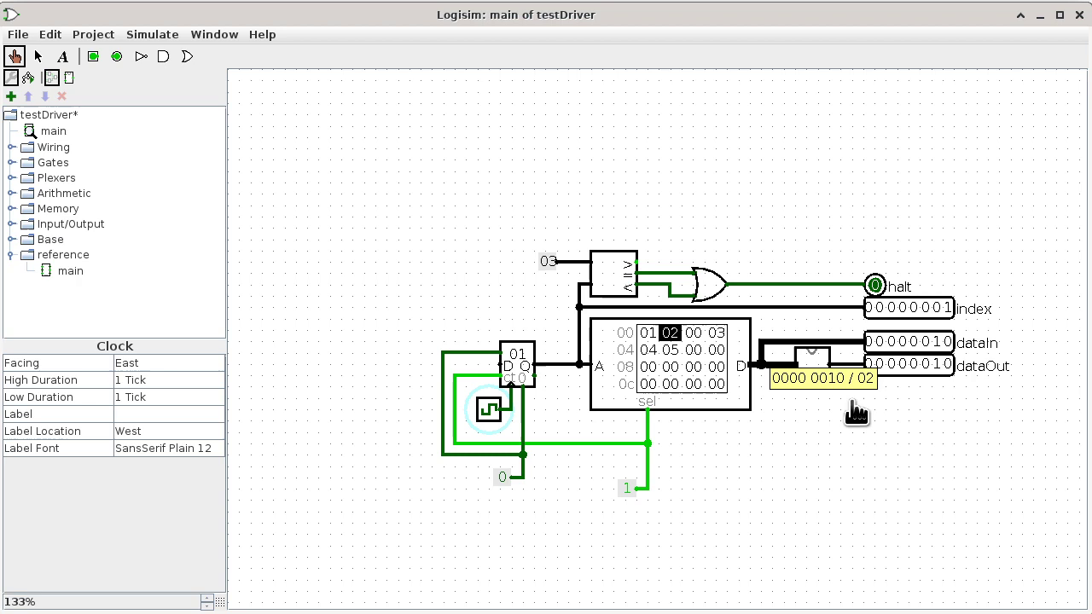
left_click(845, 365)
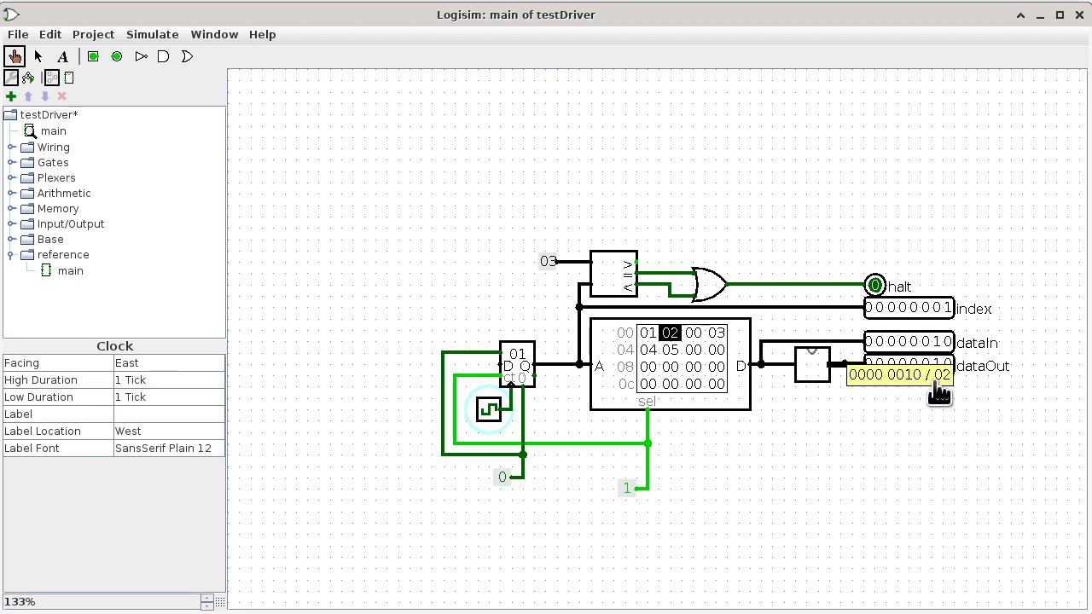
left_click(772, 366)
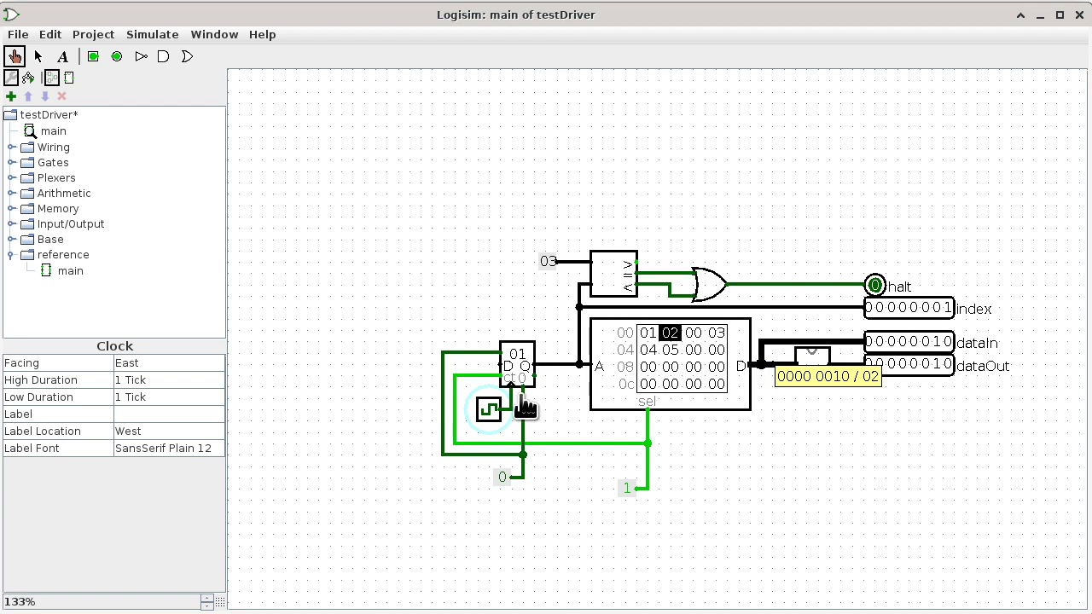
Keep ticking the clock until the counter reaches 03 and halt turns 1.
left_click(486, 418)
left_click(486, 418)
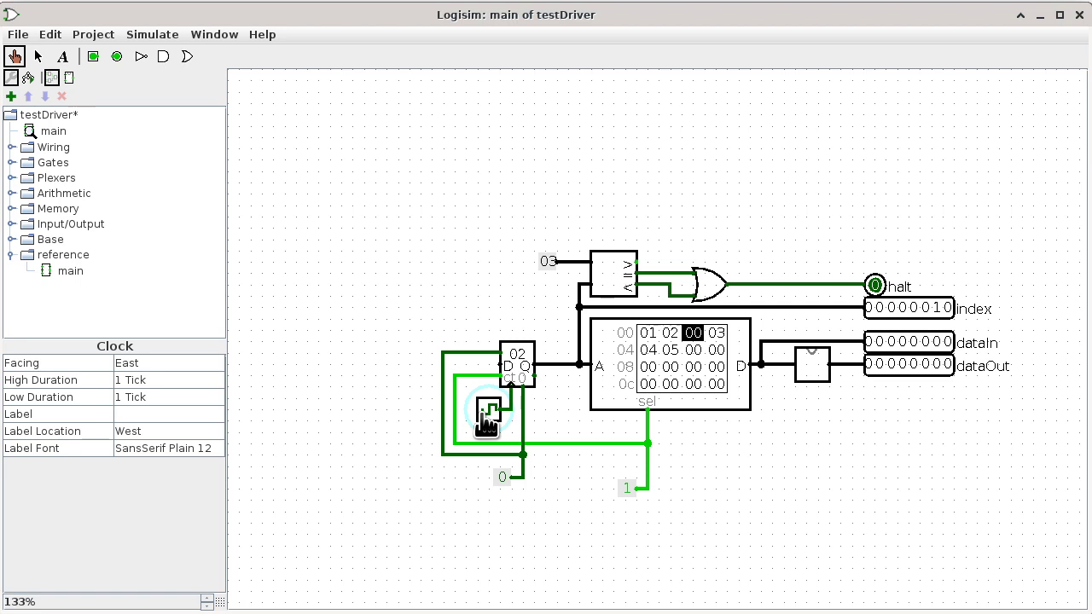
left_click(486, 418)
left_click(487, 418)
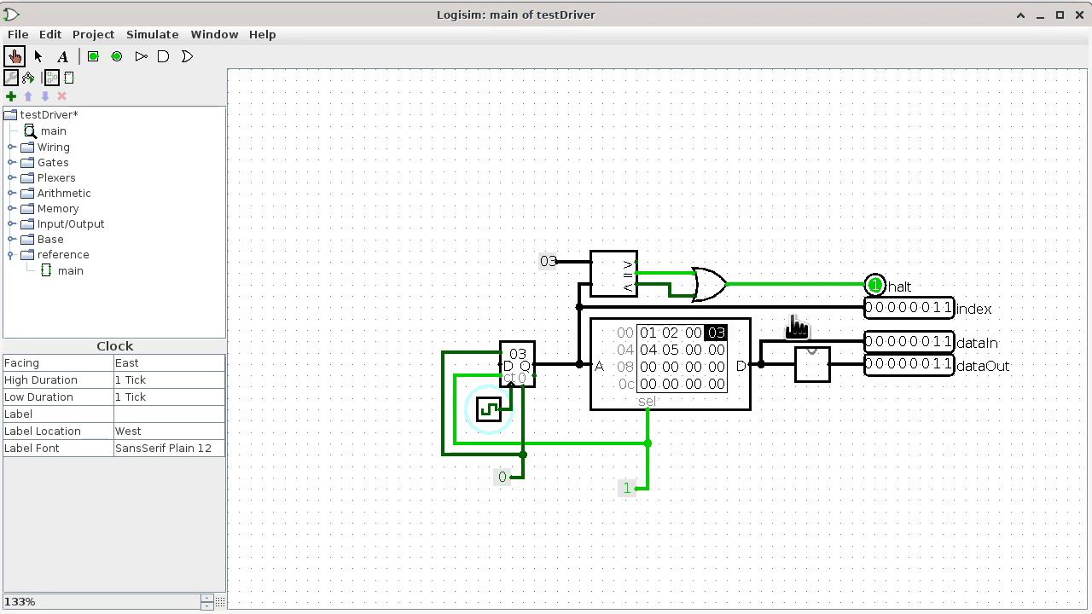
Tick the clock until the counter reaches 07 with dataOut 00000000, then return to the Terminal.
left_click(490, 416)
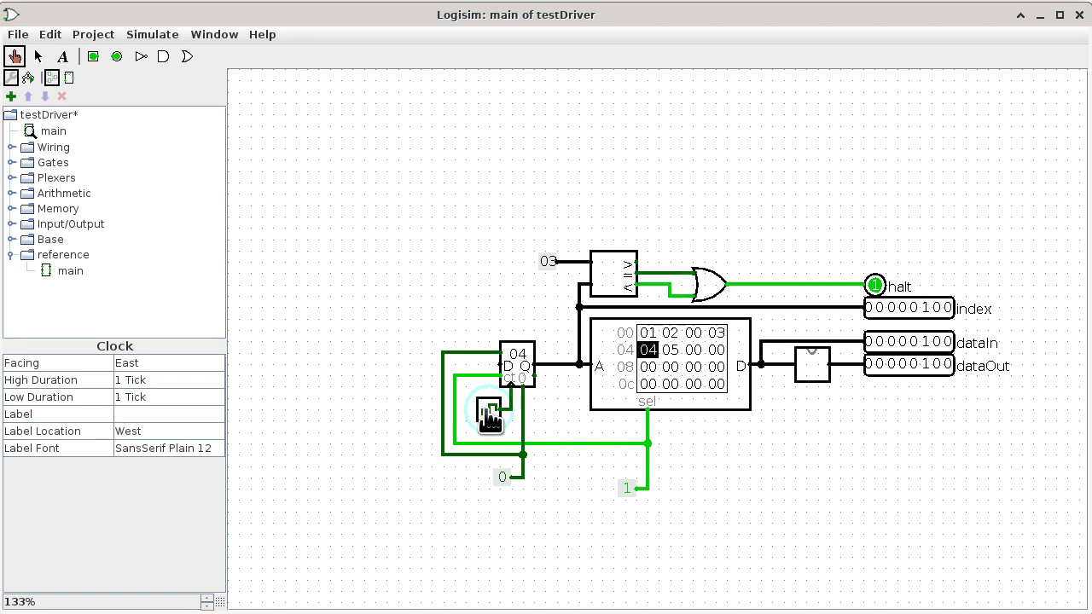
left_click(490, 416)
left_click(490, 416)
left_click(489, 416)
left_click(489, 416)
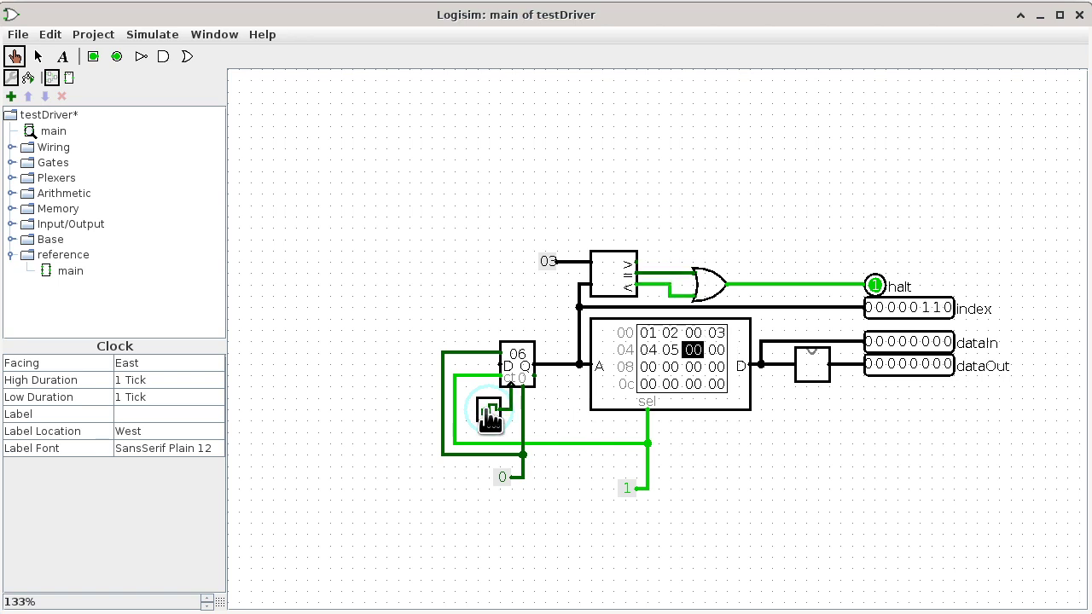
left_click(489, 416)
left_click(490, 416)
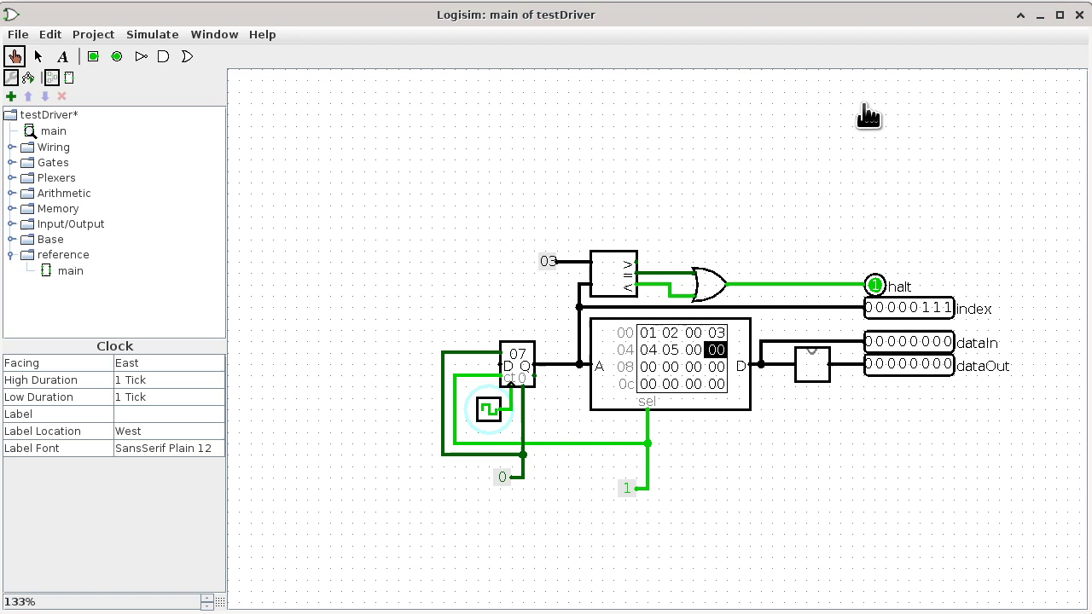
key("alt+Tab")
key("alt+Tab")
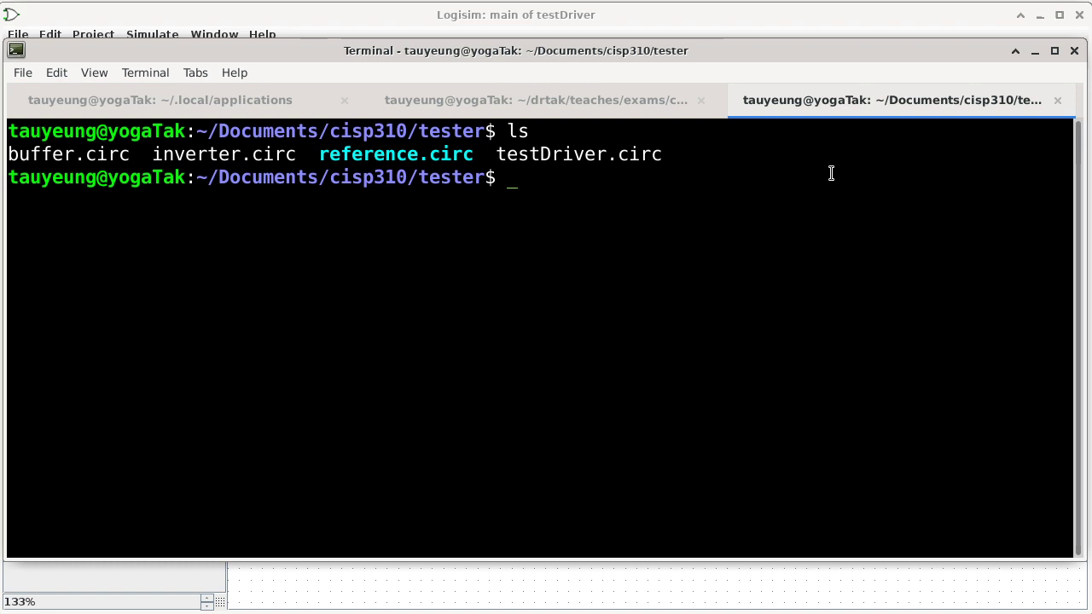
Enter java -jar ../logisim310.jar testDriver.circ at the prompt without running it.
type("java -jar ../lo")
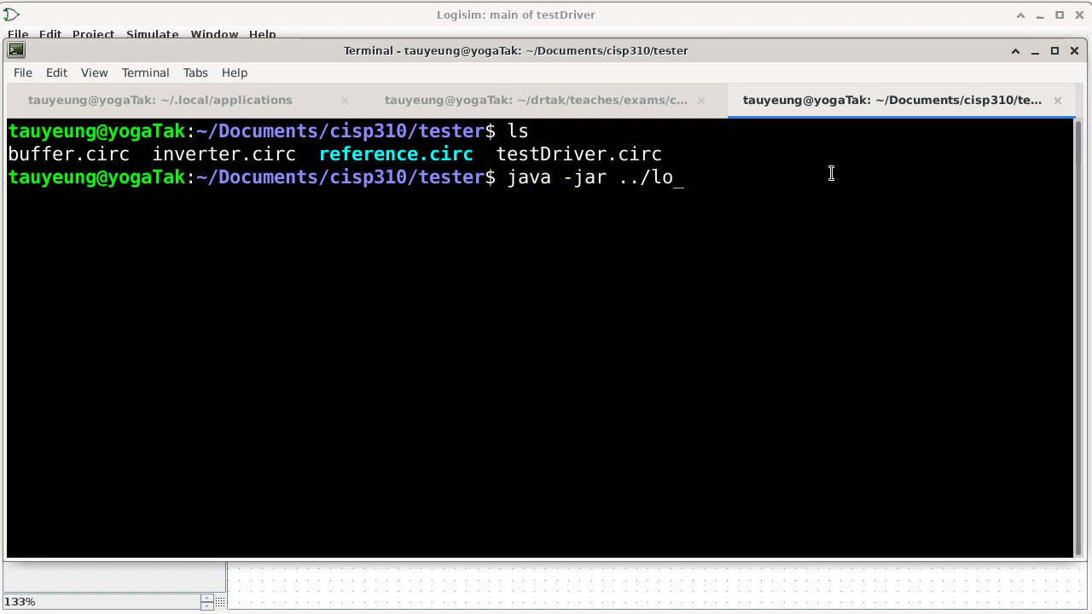
type("gisim310.jar")
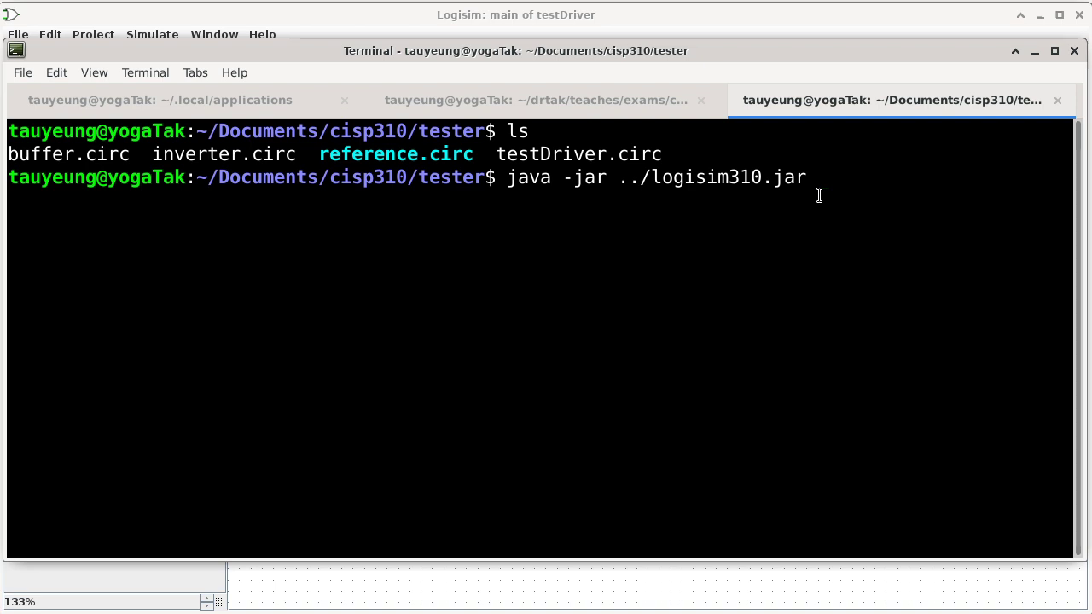
type("tes")
key("Tab")
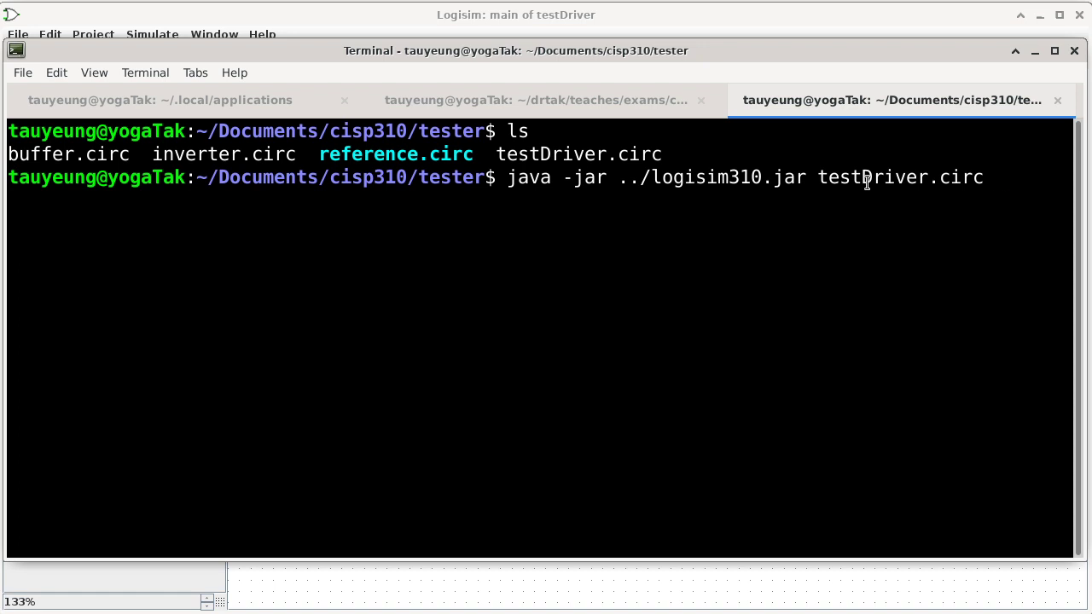
Close Logisim, saving the pending changes to testDriver.
key("alt+Tab")
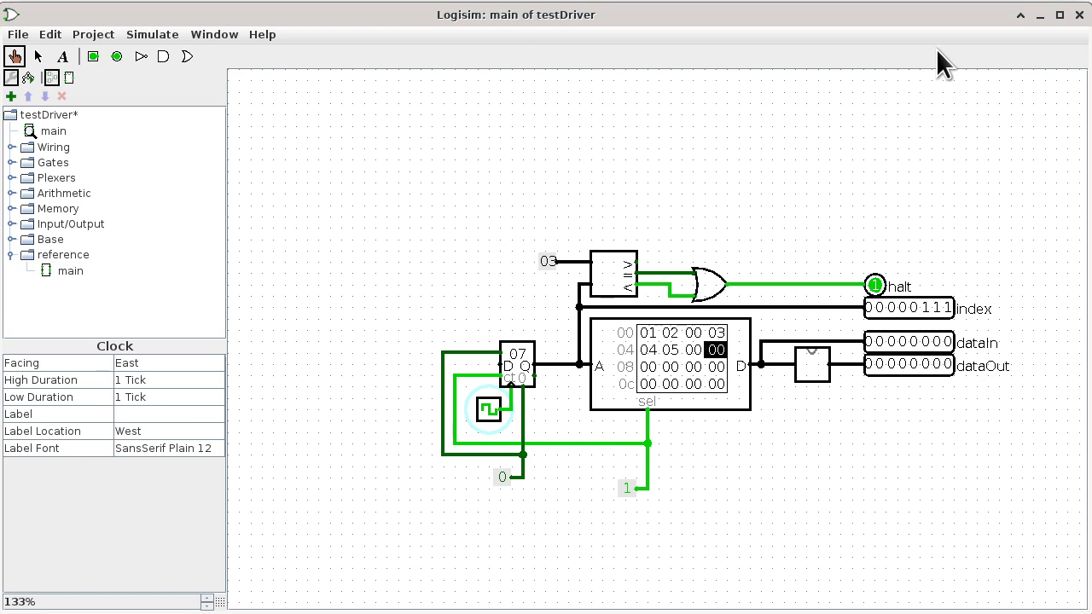
left_click(1079, 23)
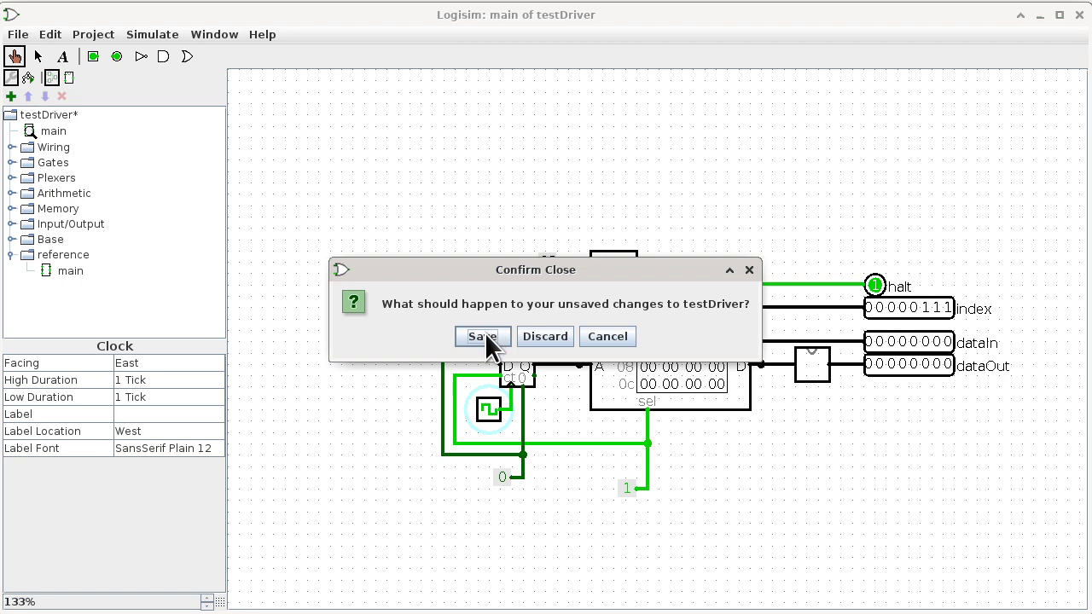
left_click(484, 338)
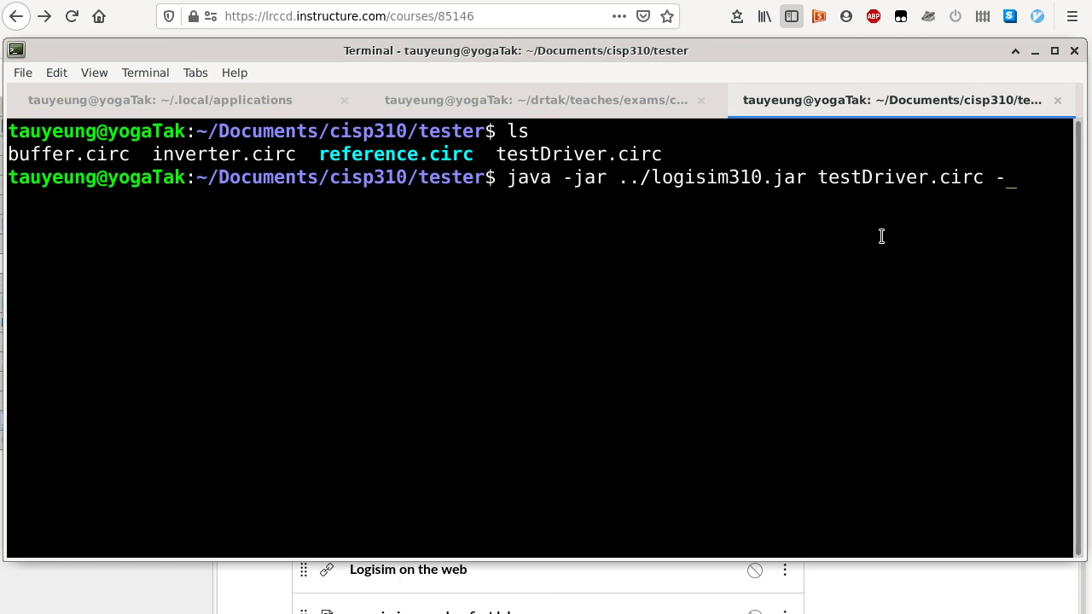
Run testDriver.circ with -tty table to print its four-row results, then recall the command.
type("tty")
type("table")
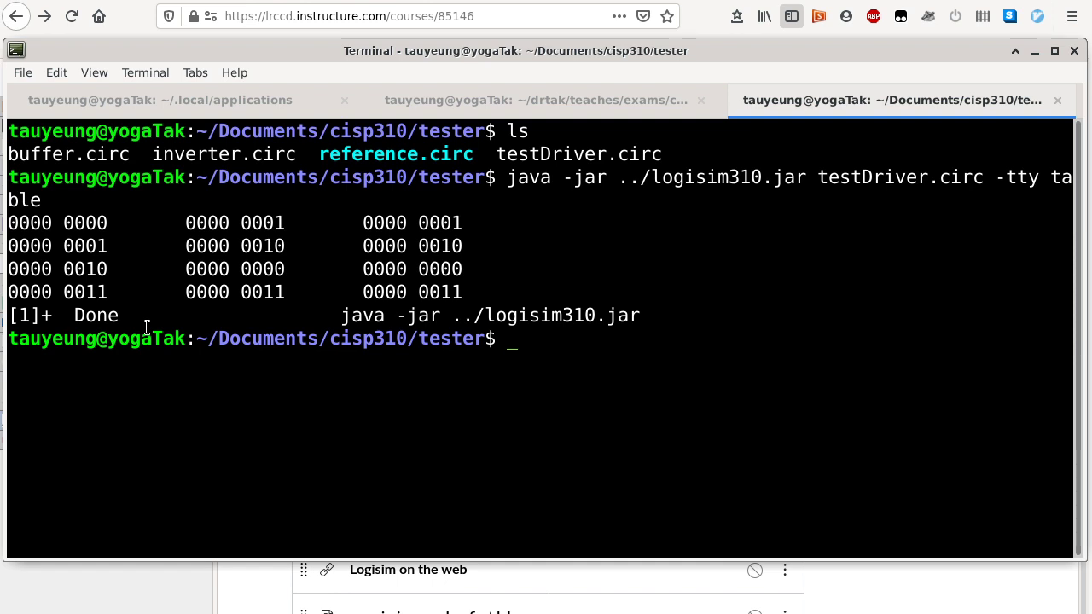
key("Up")
Rerun the recalled testDriver.circ -tty table command, listing addresses 0000 0000 to 0000 0011.
key("Return")
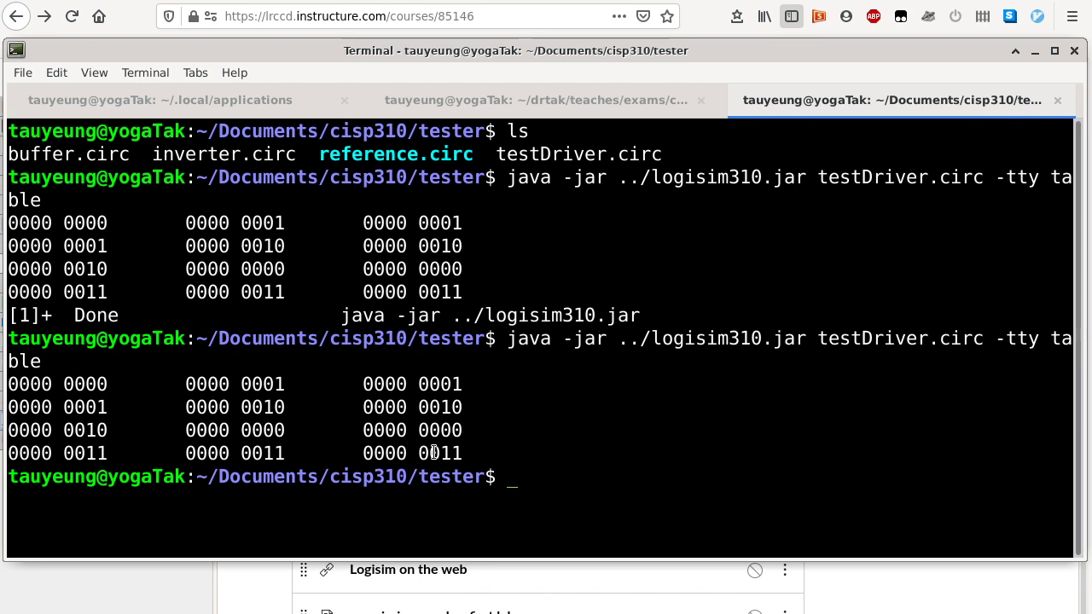
List the folder's files, then use ls -l to show reference.circ links to buffer.circ.
type("ls")
key("Return")
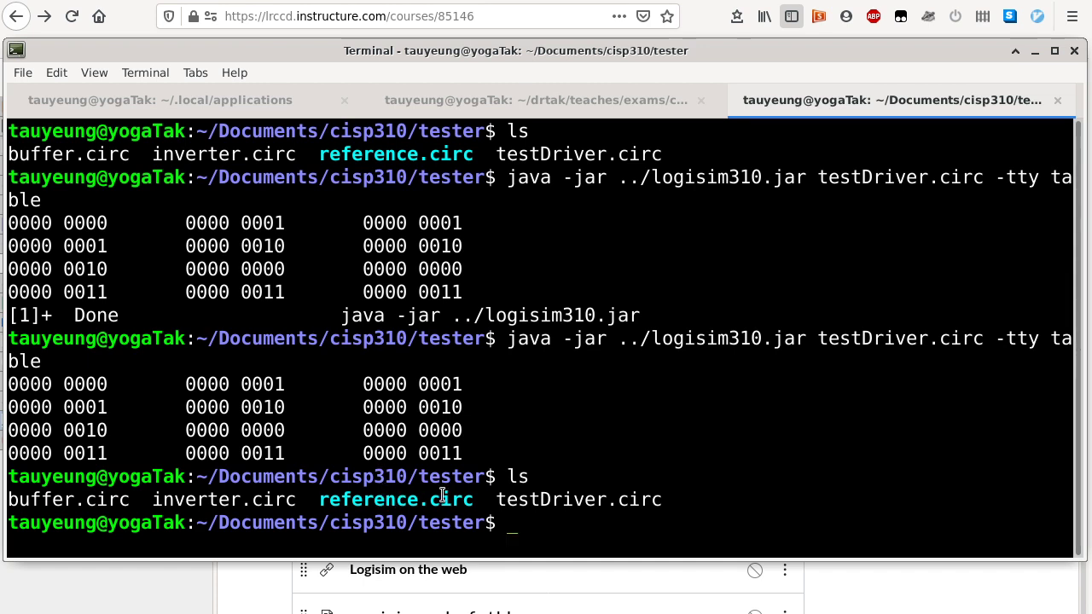
type("ls -l re")
key("Tab")
key("Return")
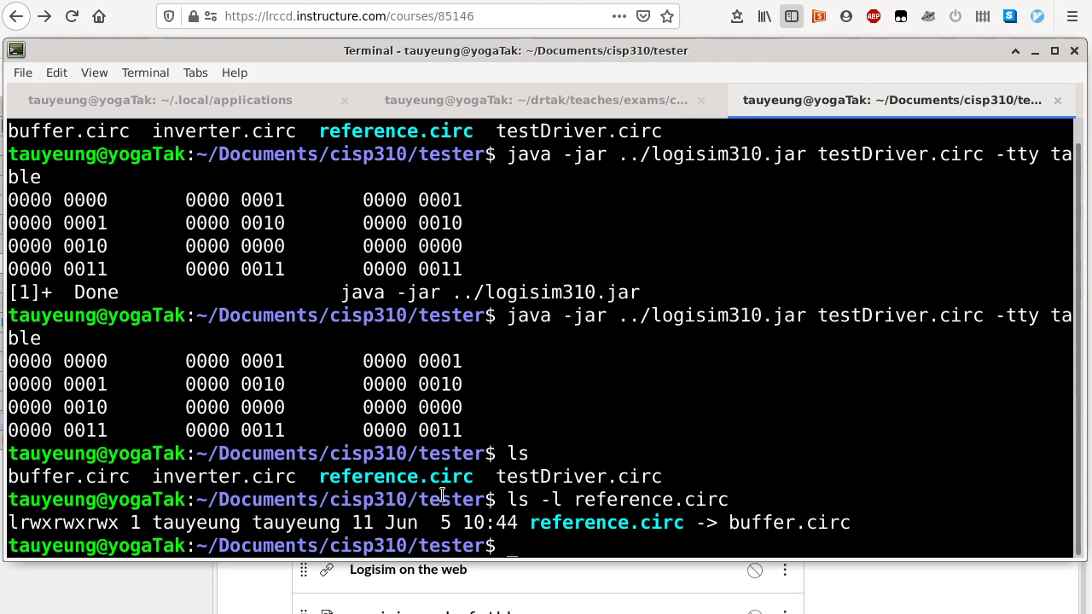
Rerun the table test with -sub reference.circ inverter.circ, giving inverted outputs 1111 1110 to 1111 1100.
key("Up")
key("Up")
key("Up")
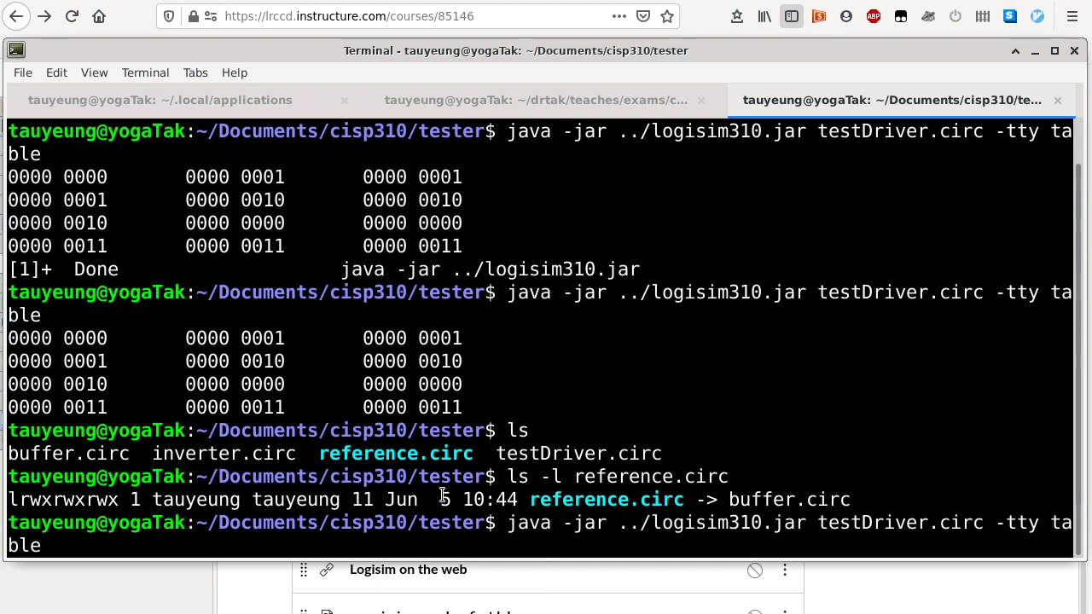
type("-sub ")
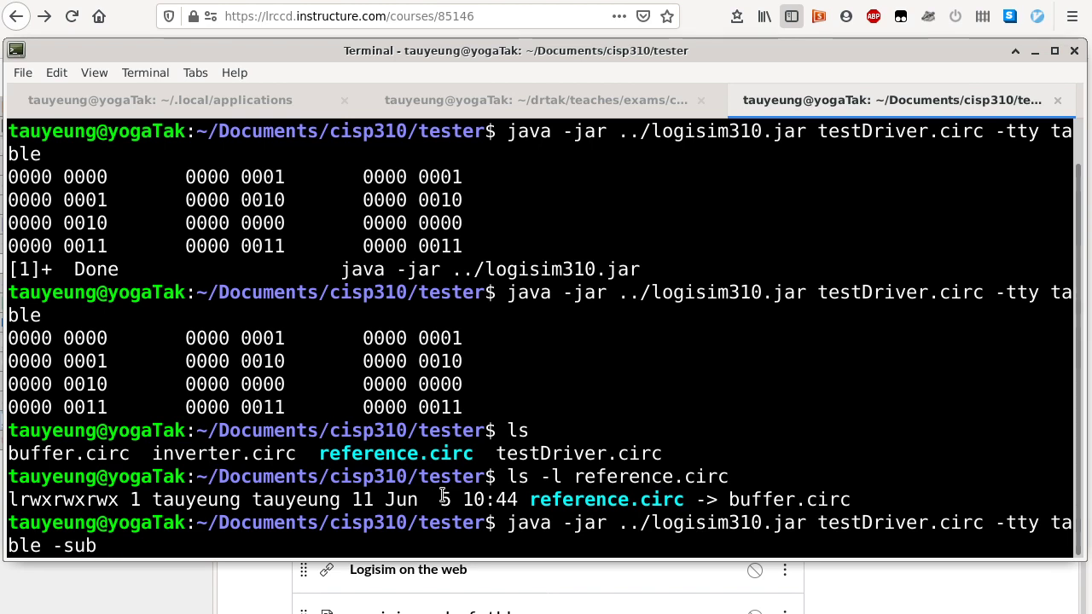
type("referen")
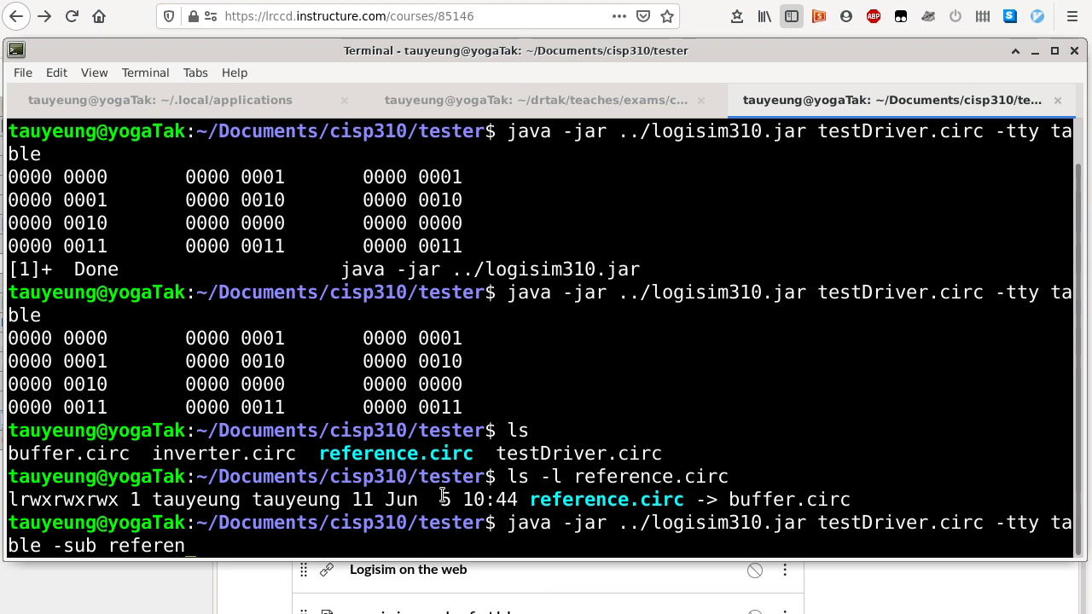
type("ce.circ")
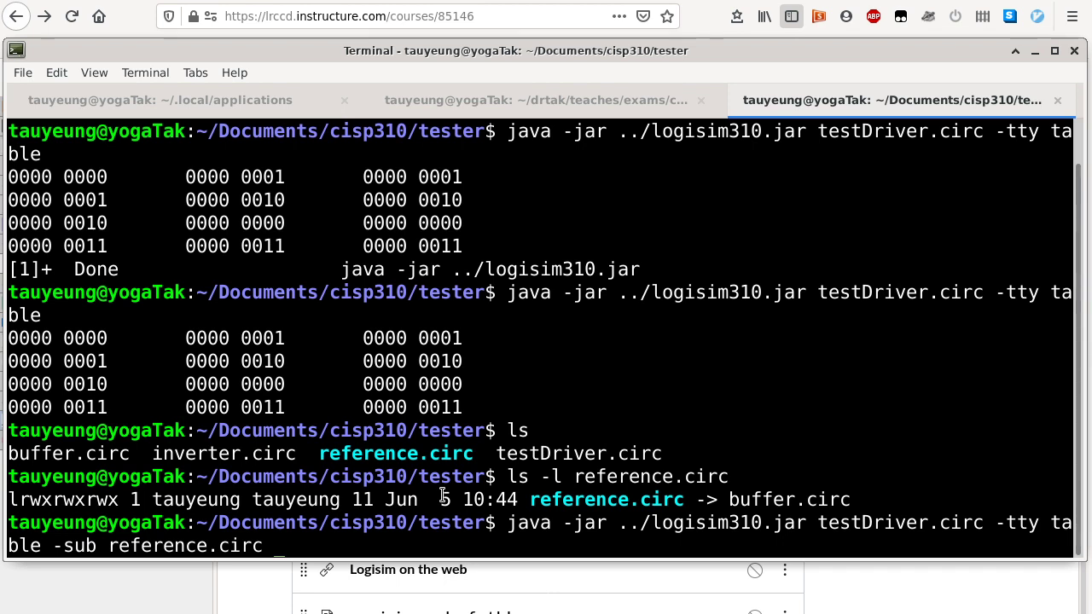
type("inverter.circ")
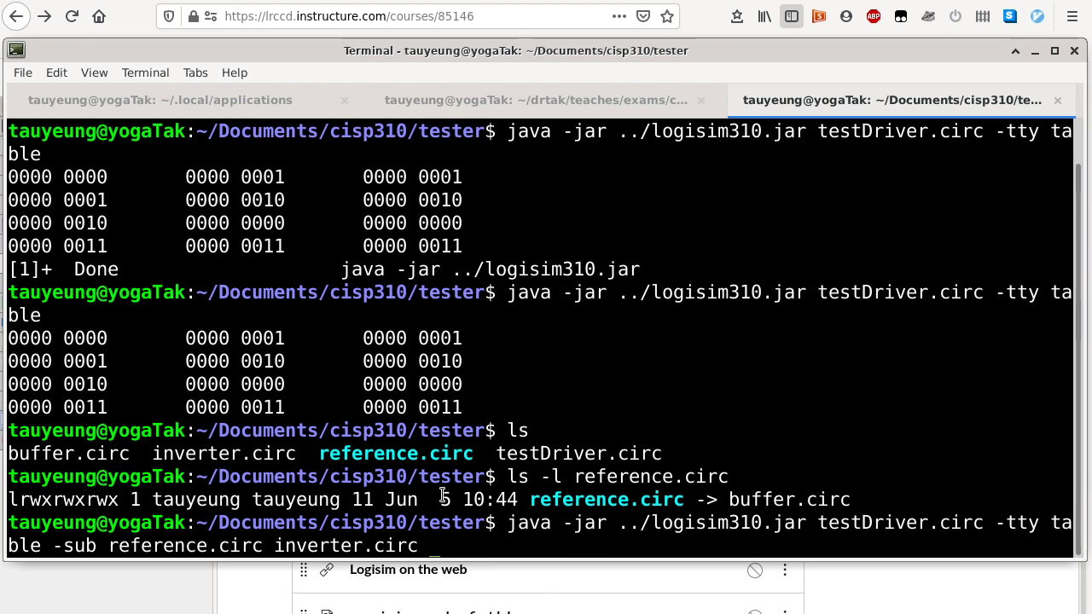
key("Return")
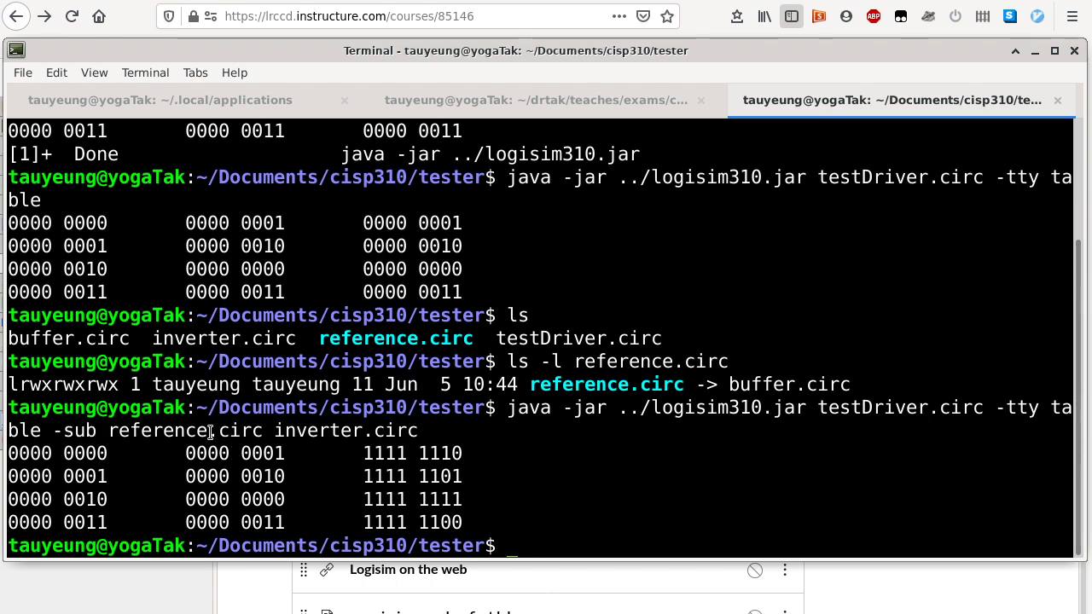
left_click_drag(279, 431, 415, 433)
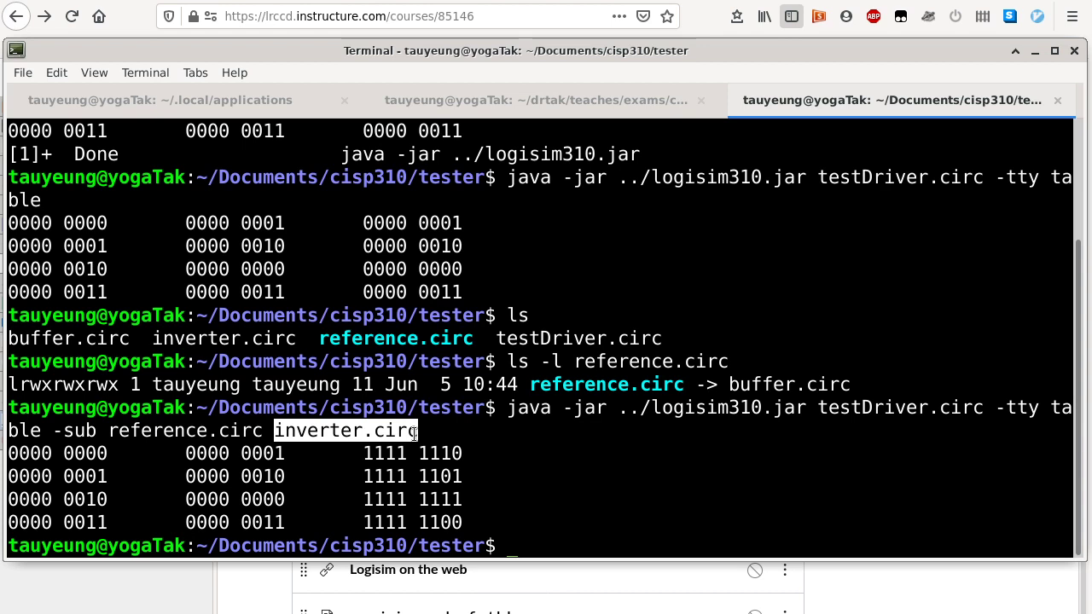
left_click(453, 427)
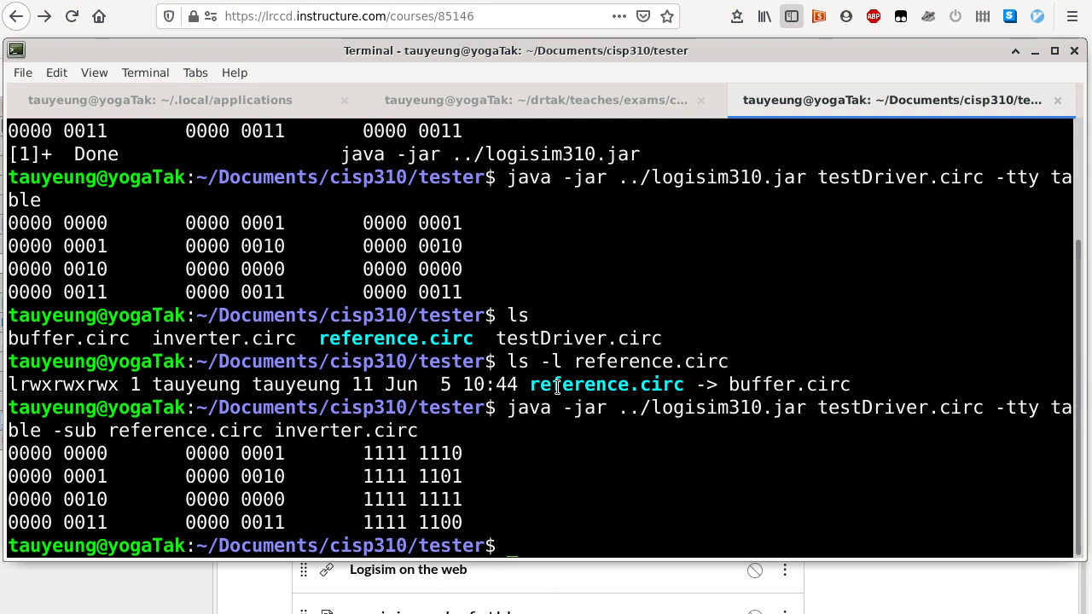
Run ls to list buffer.circ, inverter.circ, reference.circ and testDriver.circ again.
type("ls")
key("Return")
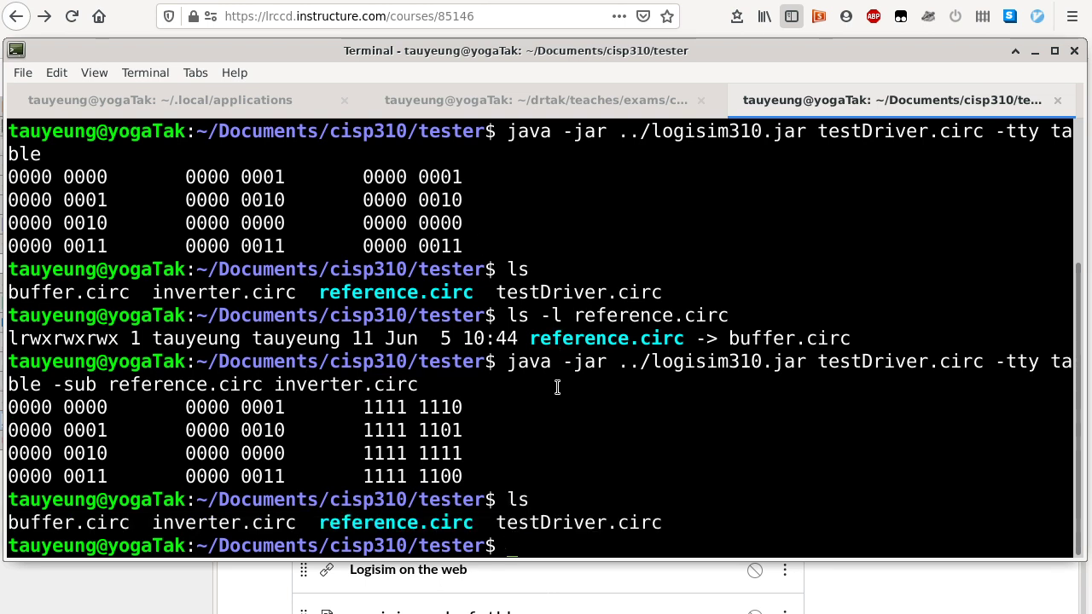